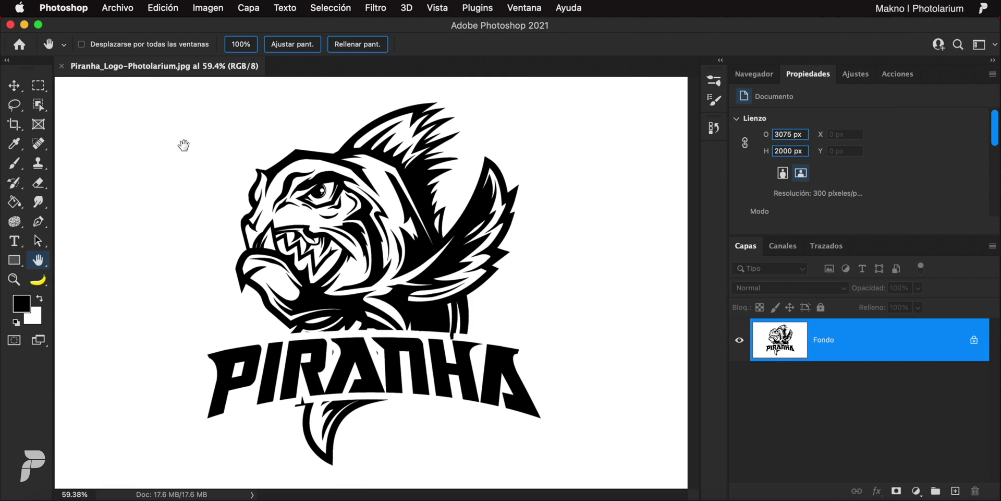
# Magic Wand-select the white background around the piranha logo at tolerance 32 and inspect its edges.
pyautogui.click(40, 109)
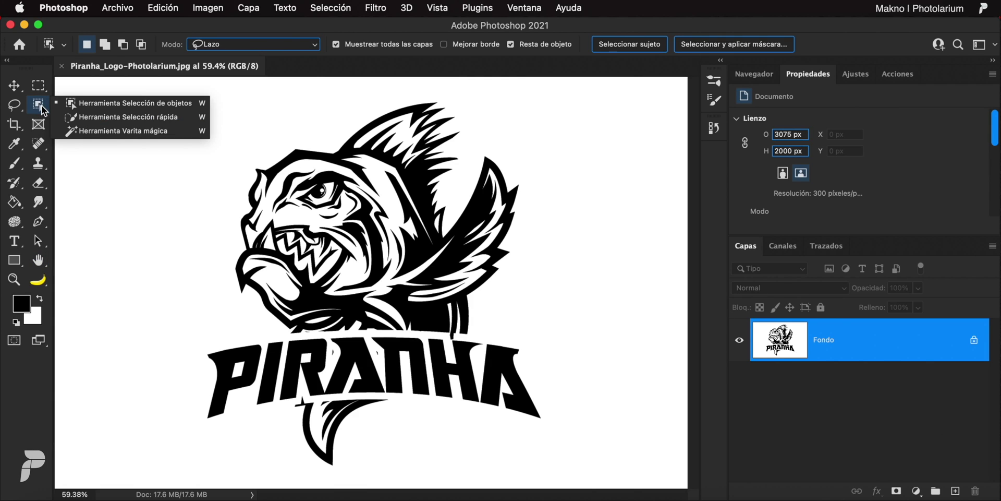
pyautogui.click(96, 130)
pyautogui.click(211, 123)
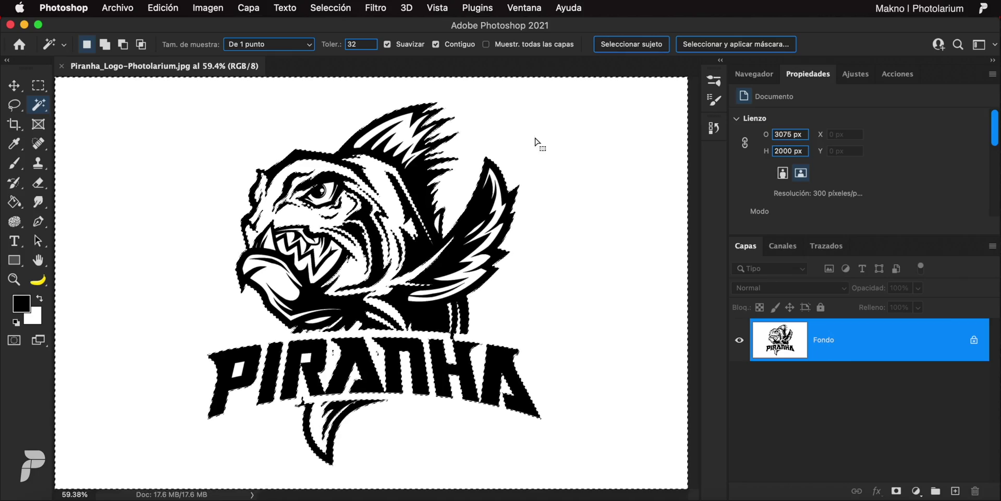
pyautogui.scroll(5, 404, 113)
pyautogui.scroll(-5, 451, 214)
pyautogui.hscroll(-4, 451, 214)
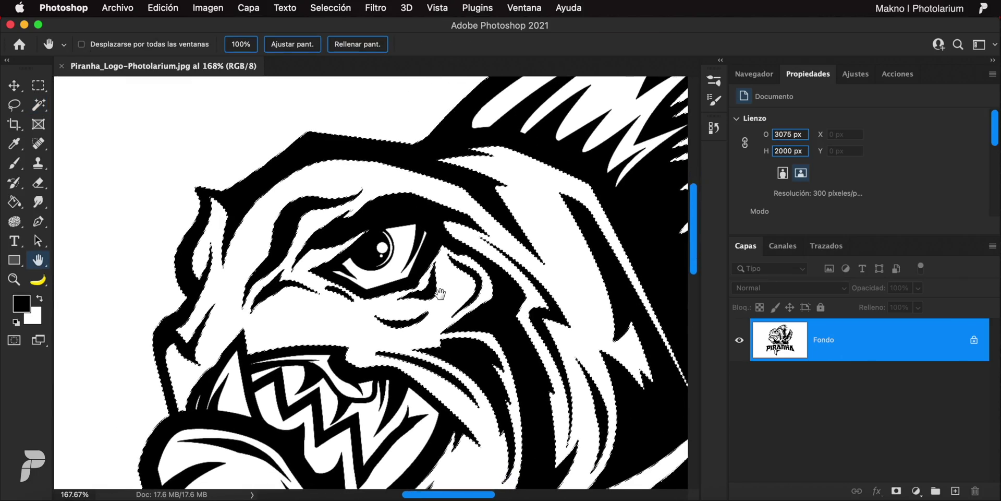
pyautogui.scroll(-1, 372, 241)
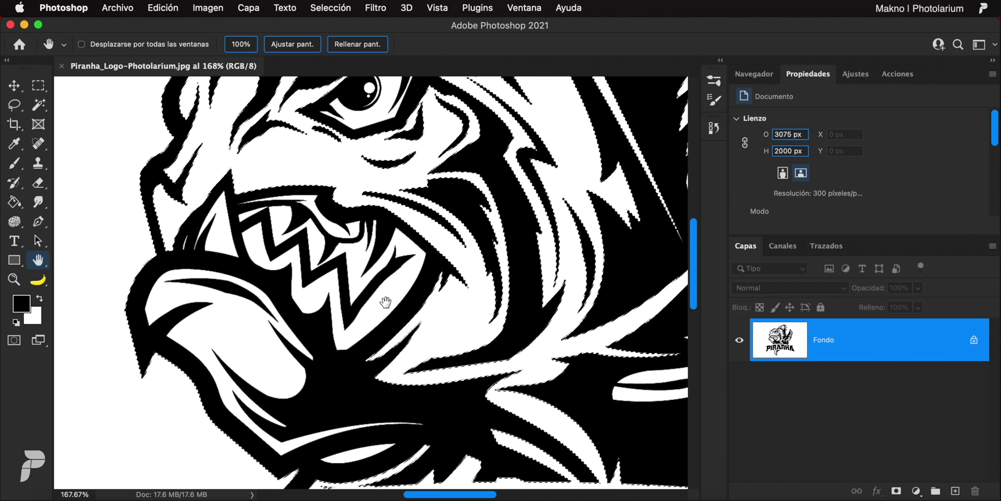
pyautogui.doubleClick(39, 261)
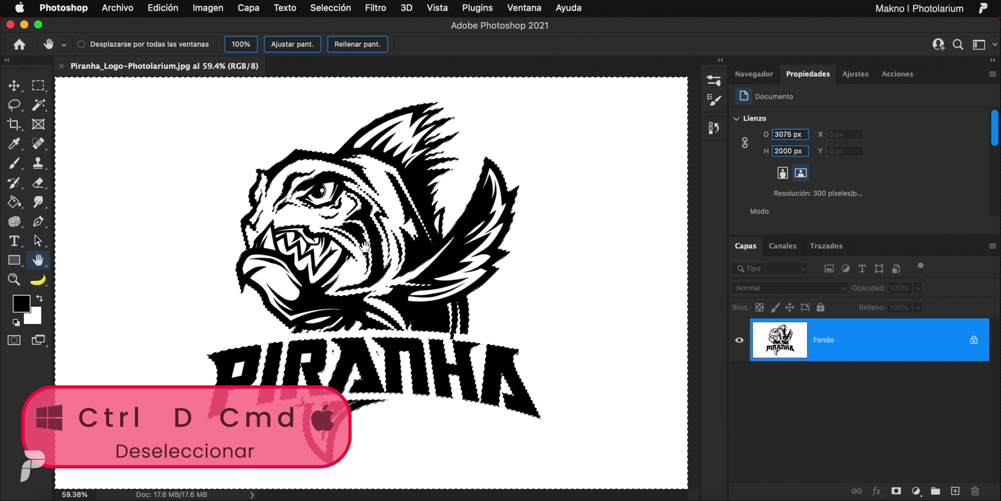
# Deselect, unlock Fondo, and add a black Relleno de color 1 fill layer beneath Capa 0.
pyautogui.press('super+d')
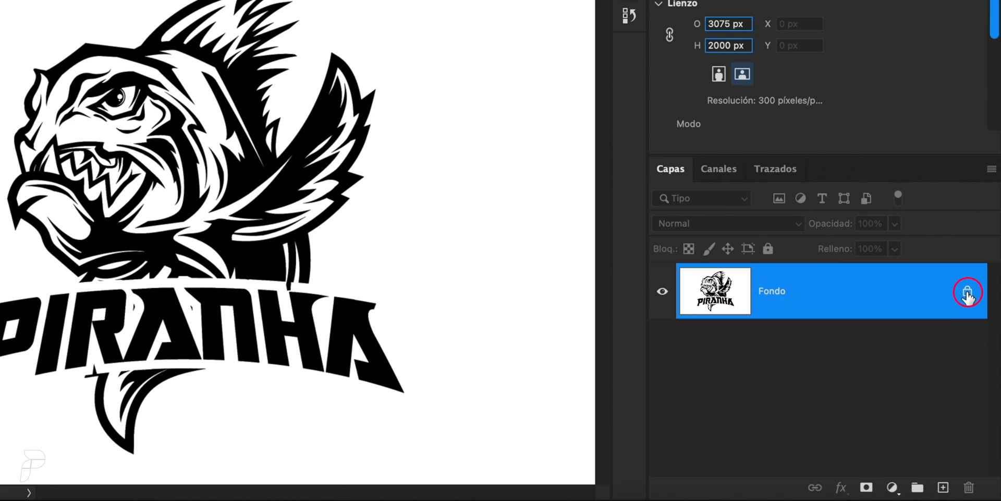
pyautogui.click(974, 340)
pyautogui.click(892, 486)
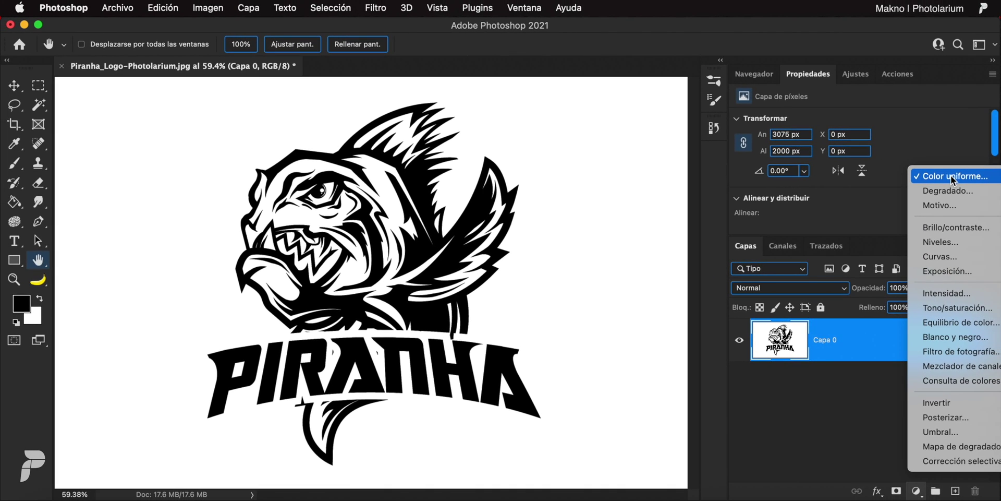
pyautogui.click(953, 177)
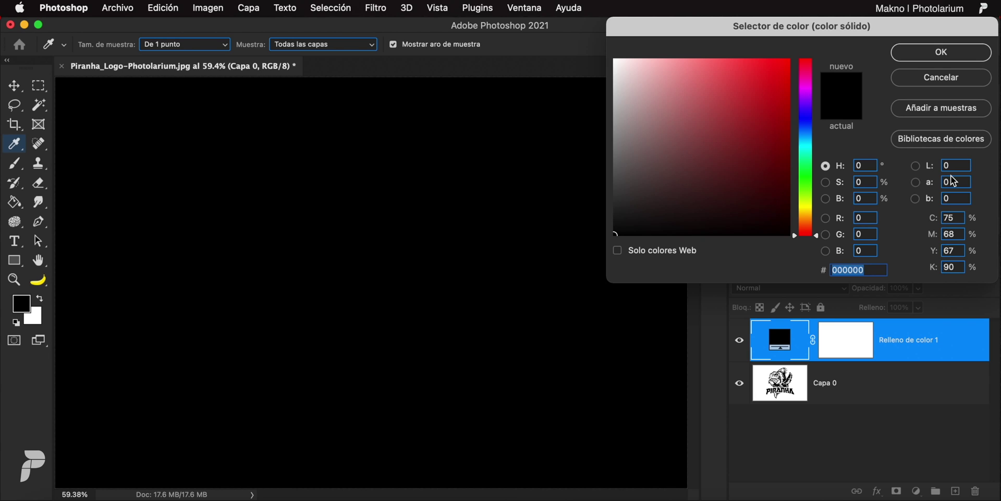
pyautogui.click(944, 55)
pyautogui.press('h')
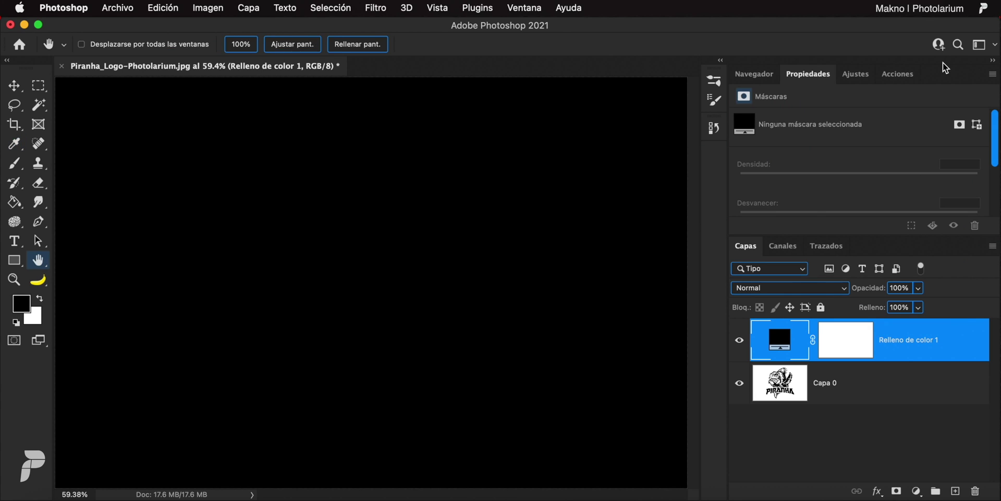
pyautogui.moveTo(918, 340); pyautogui.dragTo(881, 422)
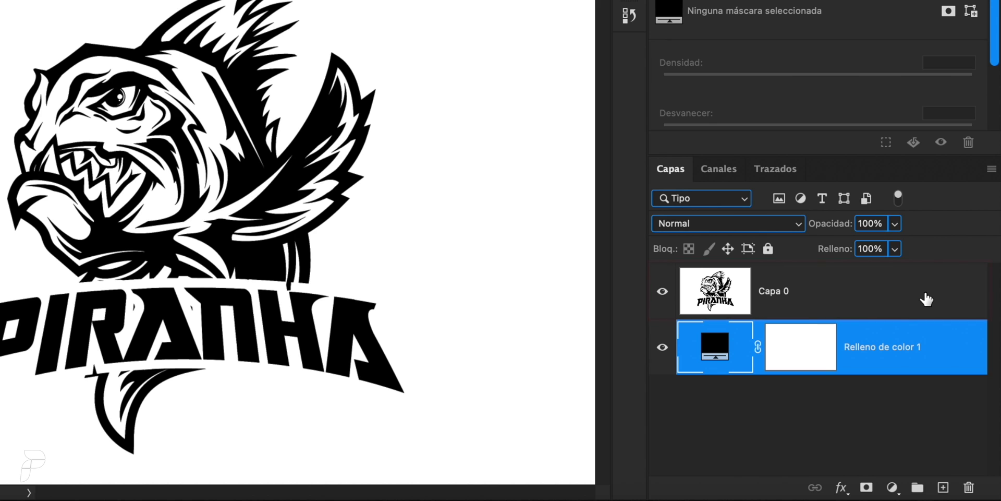
# Set Capa 0's Blend If 'Esta capa' white slider to a split 0/67 so whites fade out.
pyautogui.doubleClick(926, 298)
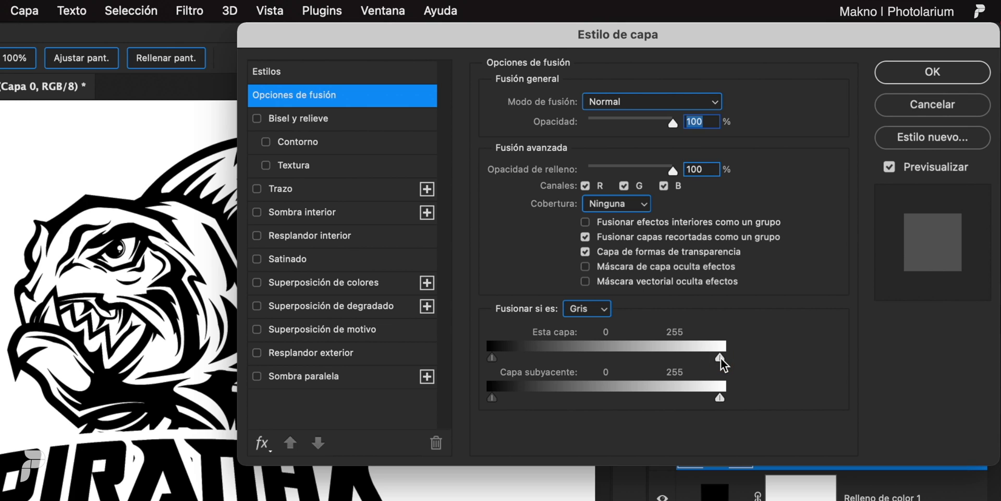
pyautogui.moveTo(721, 358); pyautogui.dragTo(709, 358)
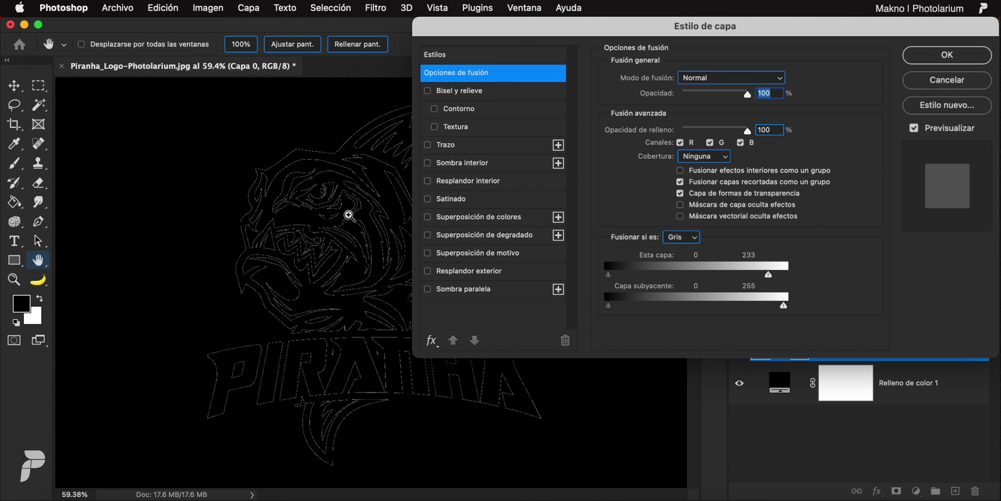
pyautogui.moveTo(339, 204); pyautogui.dragTo(402, 268)
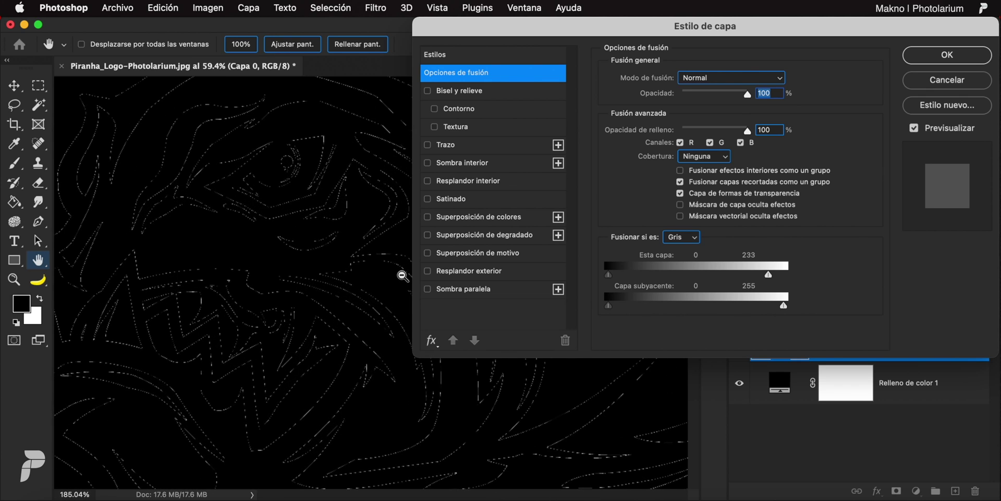
pyautogui.moveTo(768, 274); pyautogui.dragTo(648, 275)
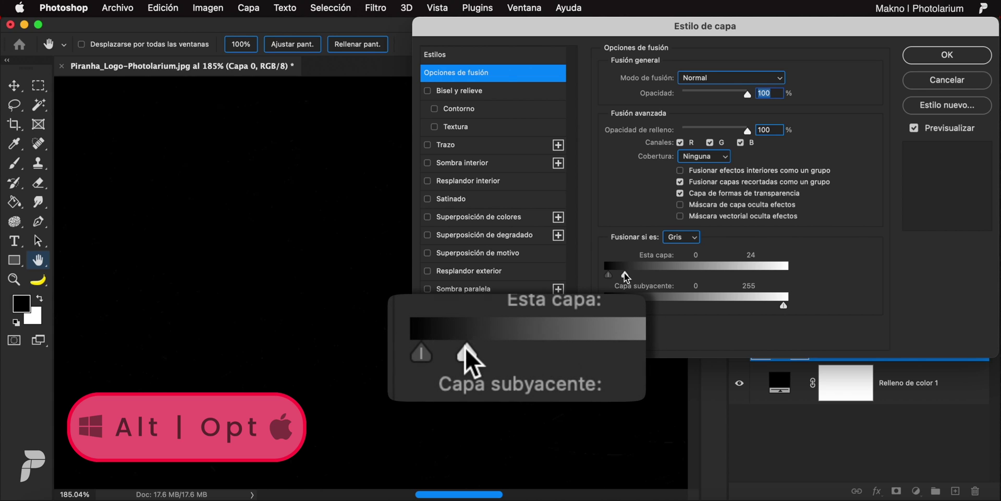
pyautogui.press('alt')
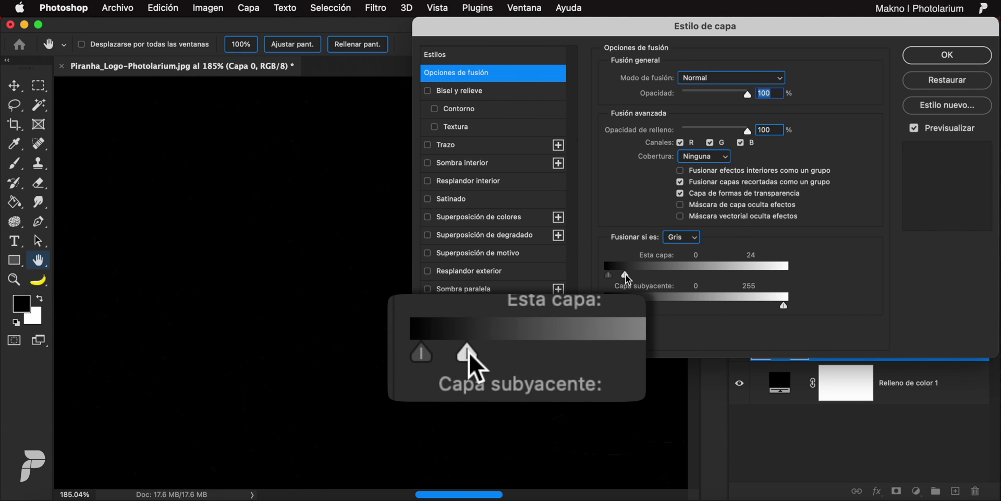
pyautogui.moveTo(631, 279)
pyautogui.mouseDown()
pyautogui.moveTo(745, 285)
pyautogui.moveTo(709, 281)
pyautogui.mouseUp()
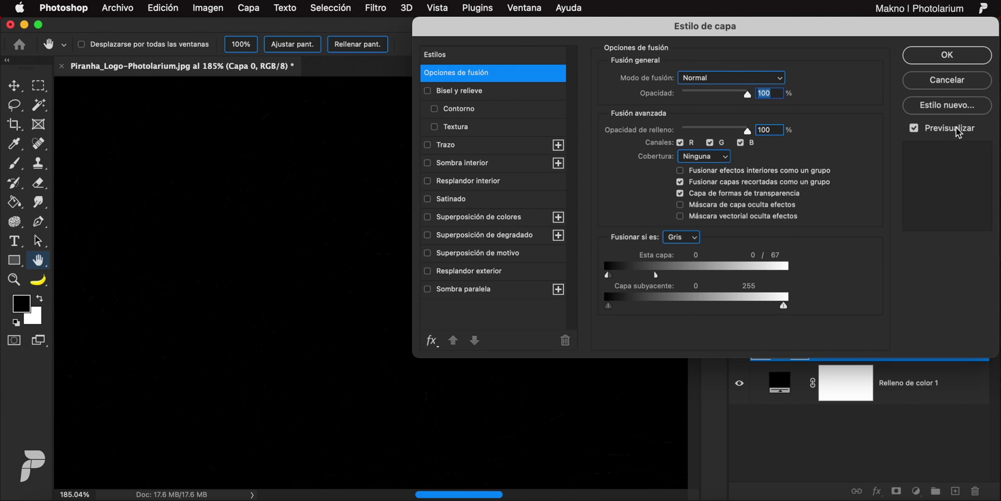
pyautogui.click(948, 55)
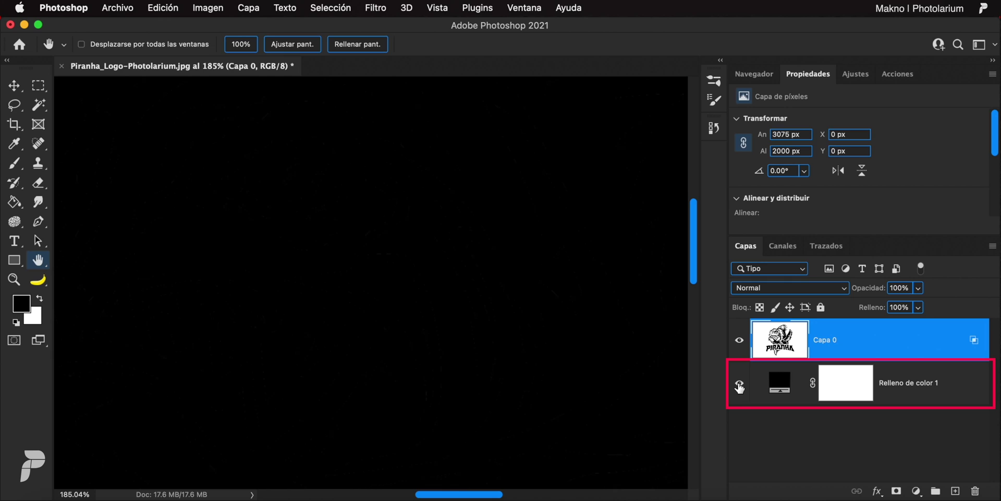
# Hide the fill layer to check transparency, then recolour Relleno de color 1 to white.
pyautogui.click(740, 386)
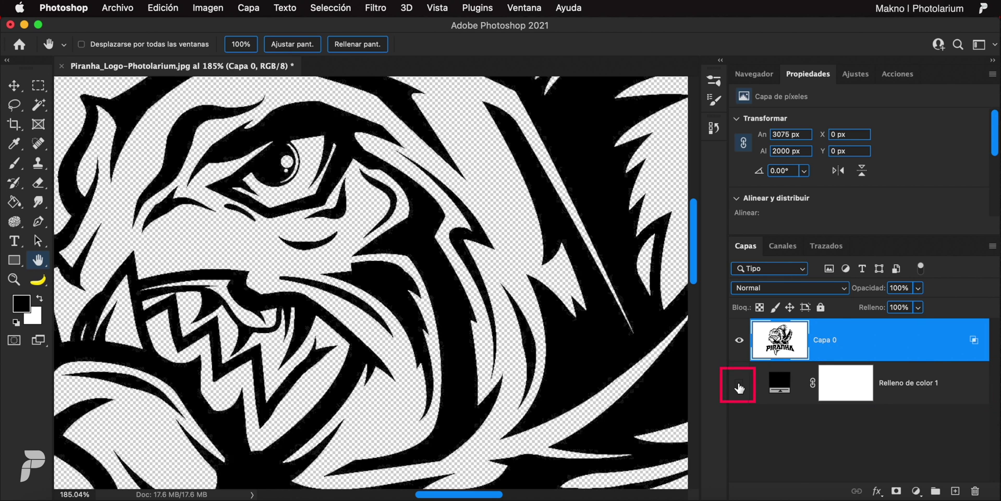
pyautogui.doubleClick(38, 260)
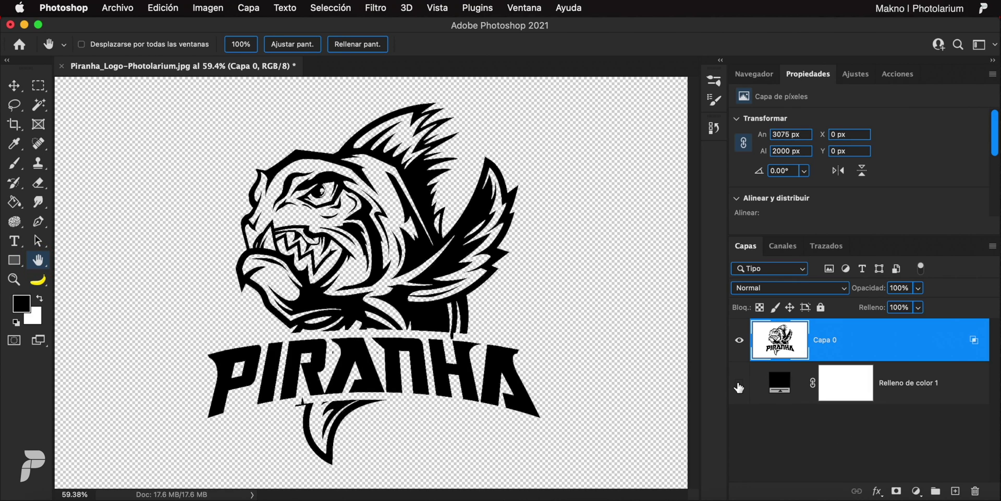
pyautogui.doubleClick(781, 386)
pyautogui.moveTo(655, 207); pyautogui.dragTo(627, 57)
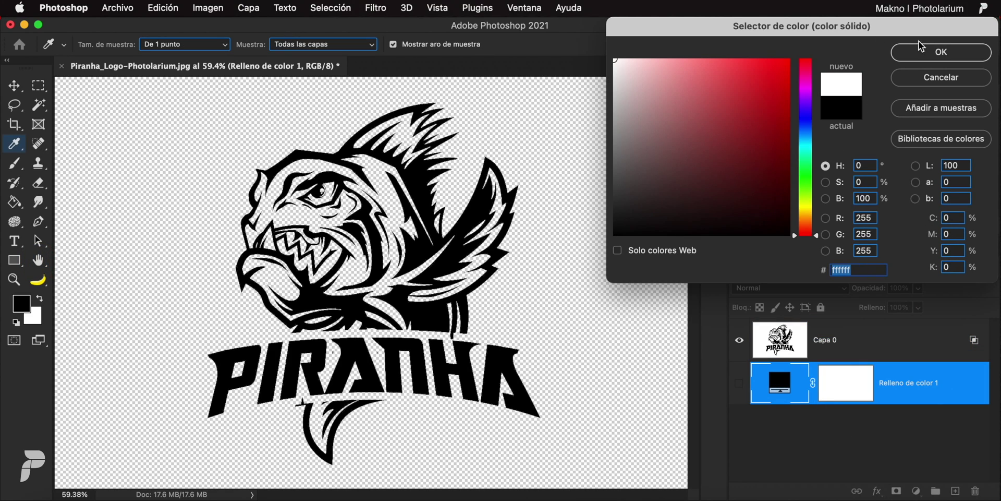
pyautogui.click(957, 61)
# Toggle the white fill on and off, then delete Relleno de color 1.
pyautogui.click(739, 383)
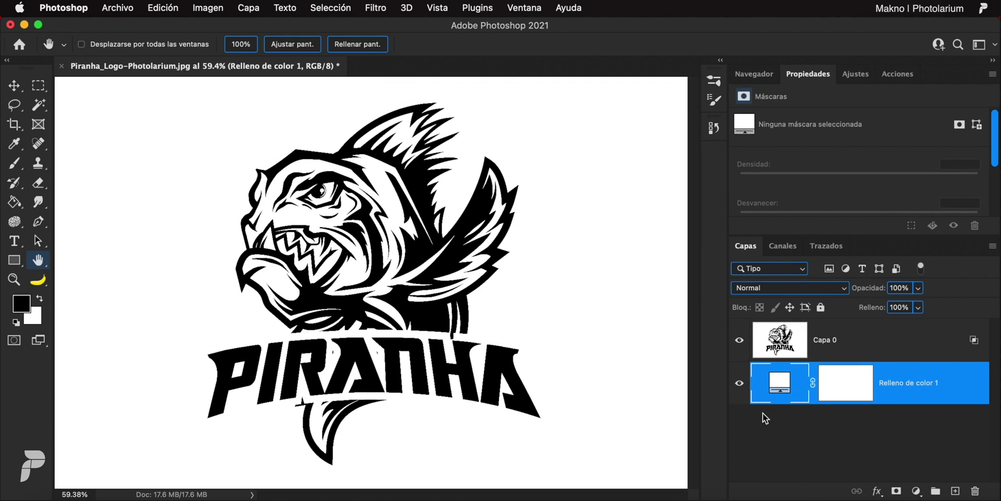
pyautogui.click(739, 383)
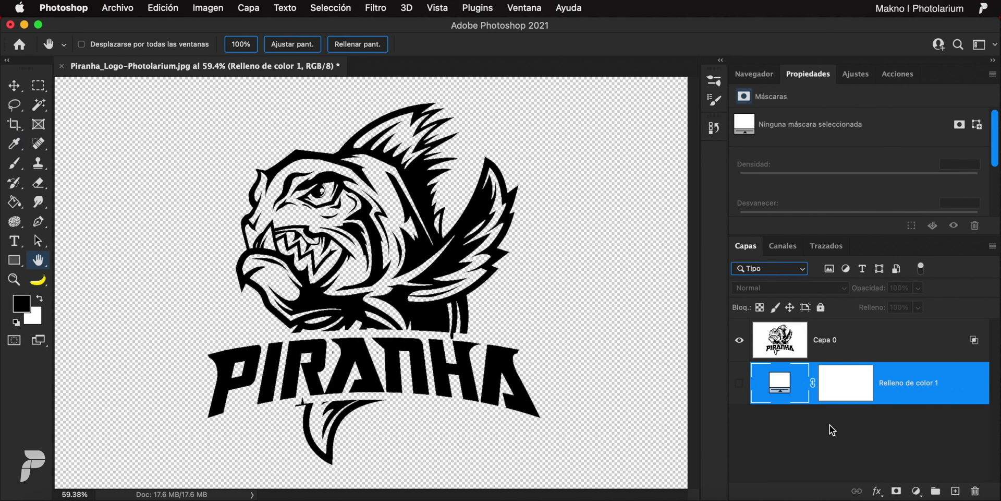
pyautogui.moveTo(967, 380); pyautogui.dragTo(973, 489)
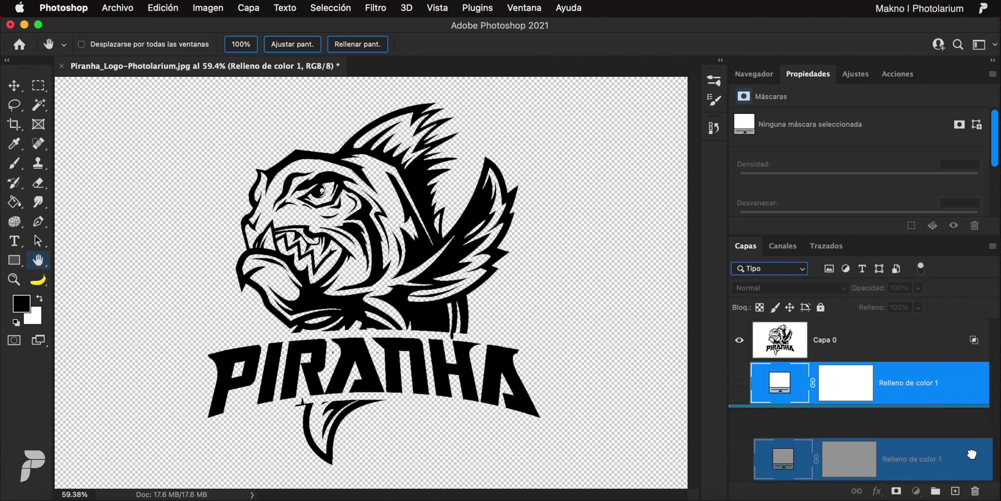
pyautogui.moveTo(975, 493); pyautogui.dragTo(975, 491)
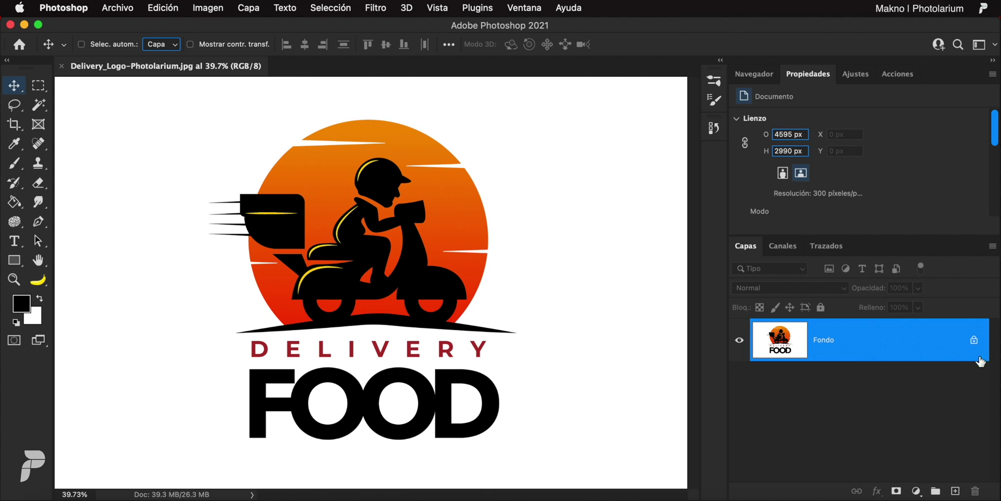
# Unlock the Delivery logo's Fondo layer and add a black fill layer beneath it.
pyautogui.click(974, 341)
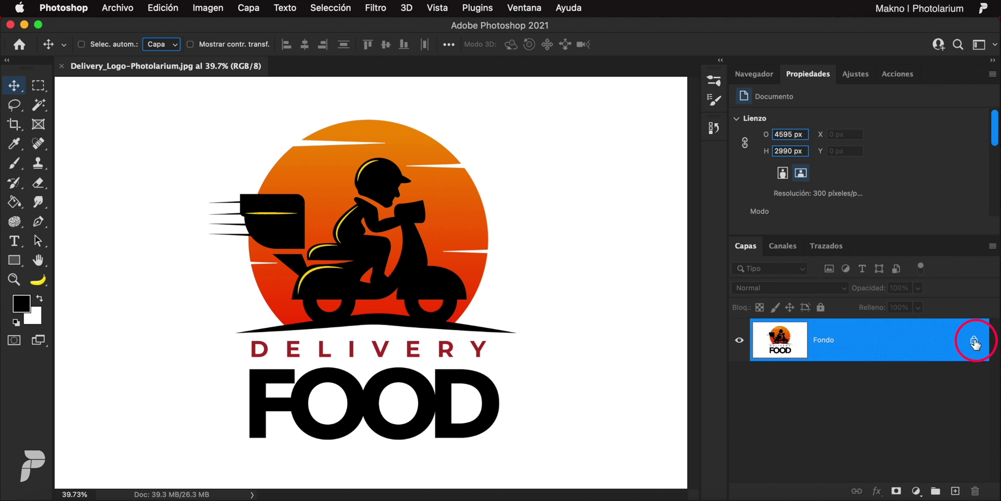
pyautogui.click(916, 490)
pyautogui.click(947, 173)
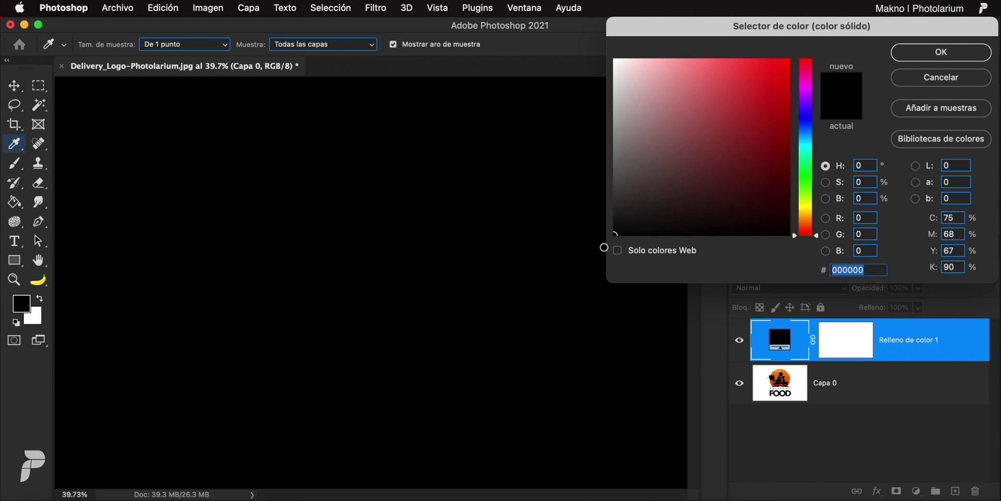
pyautogui.click(939, 54)
pyautogui.moveTo(887, 339); pyautogui.dragTo(913, 437)
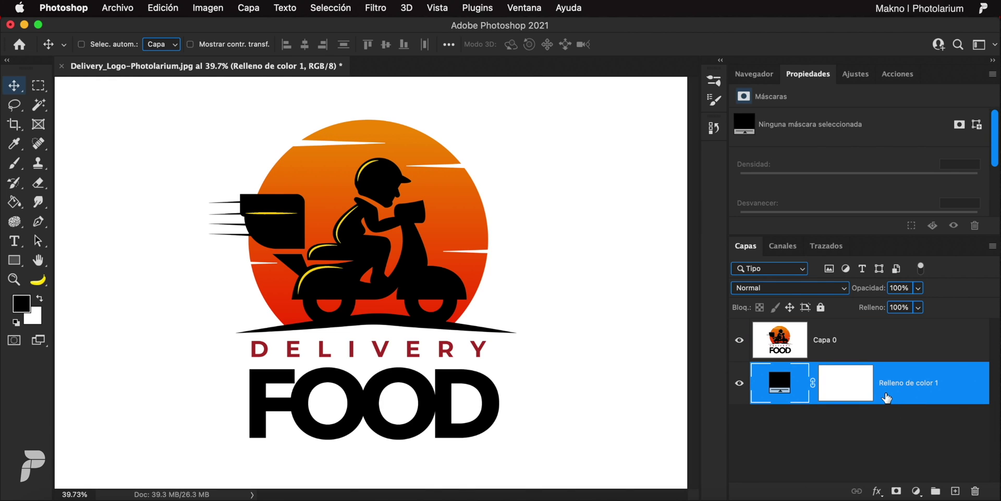
# Try Blend If splits (118/255, 7, 187) on Capa 0, cancel them, and delete the black fill.
pyautogui.doubleClick(964, 345)
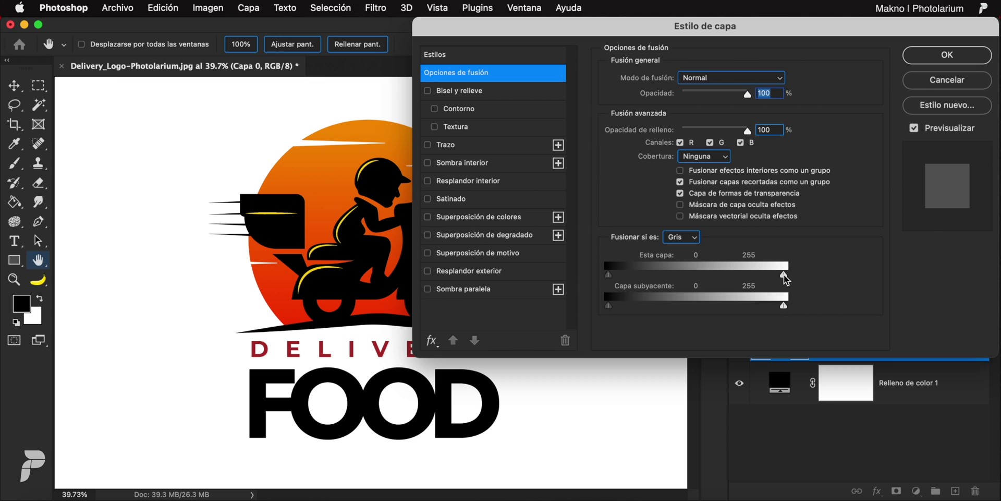
pyautogui.moveTo(784, 274); pyautogui.dragTo(689, 275)
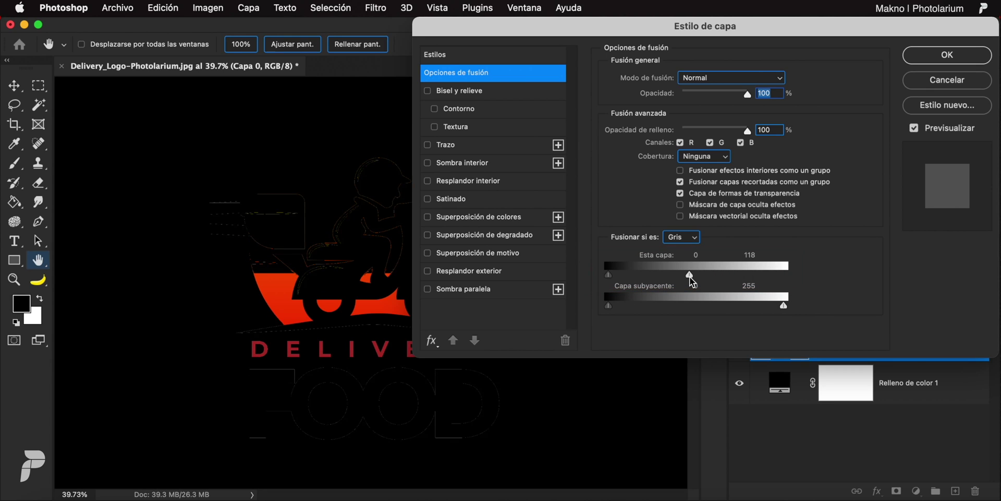
pyautogui.press('alt')
pyautogui.moveTo(691, 275); pyautogui.dragTo(799, 277)
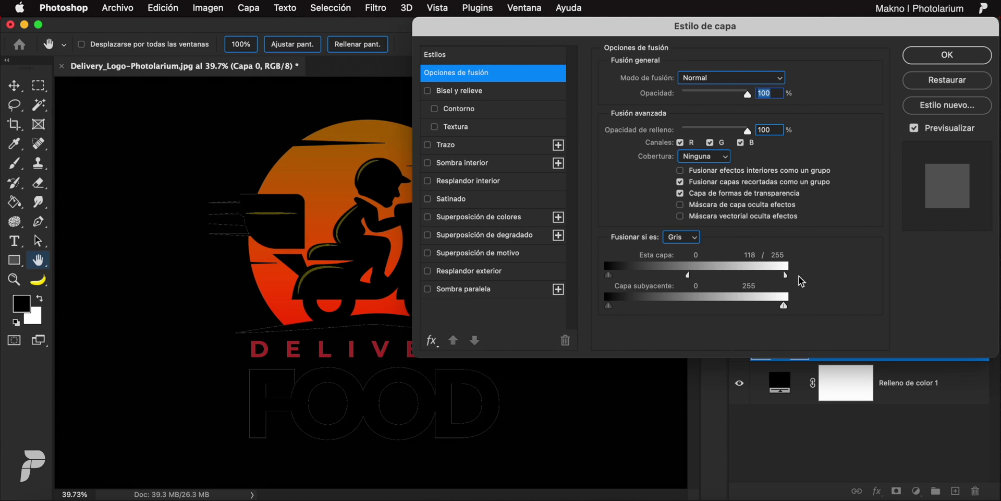
pyautogui.moveTo(694, 276); pyautogui.dragTo(608, 276)
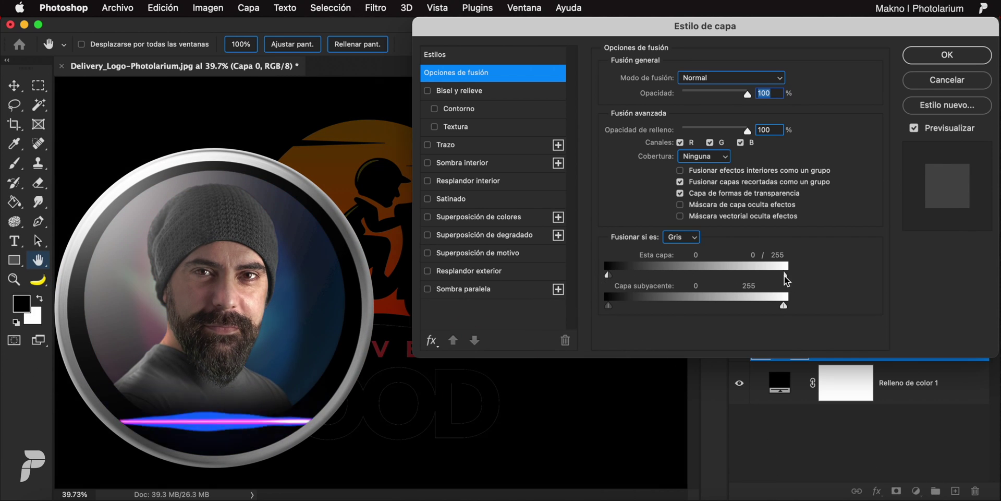
pyautogui.moveTo(785, 275); pyautogui.dragTo(646, 271)
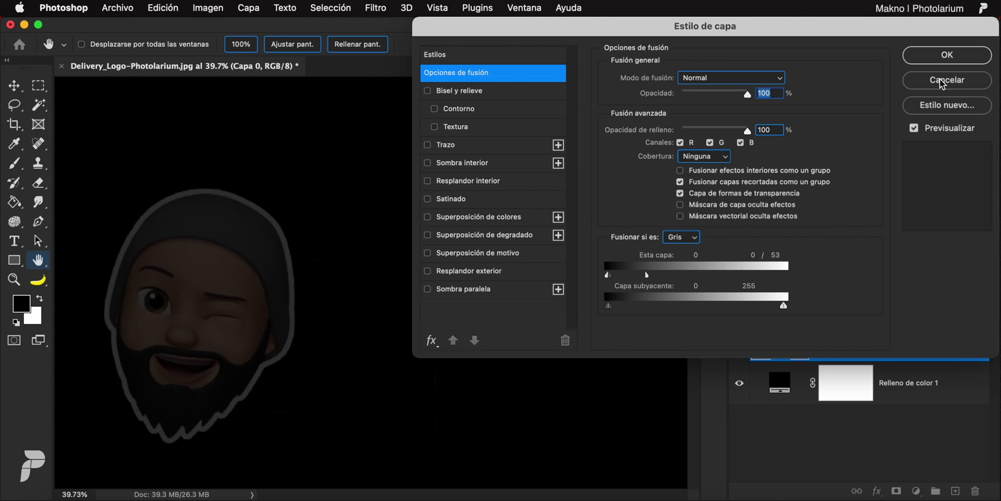
pyautogui.click(940, 79)
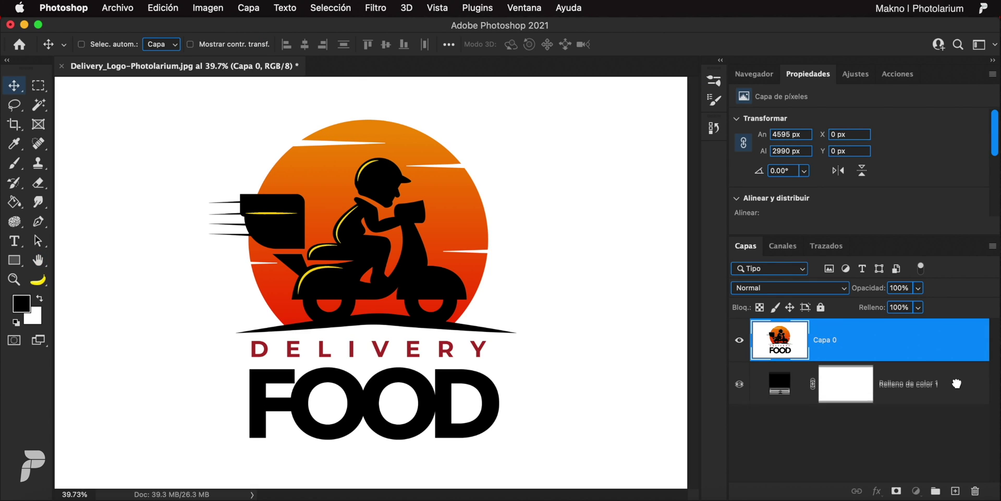
pyautogui.moveTo(946, 386); pyautogui.dragTo(975, 490)
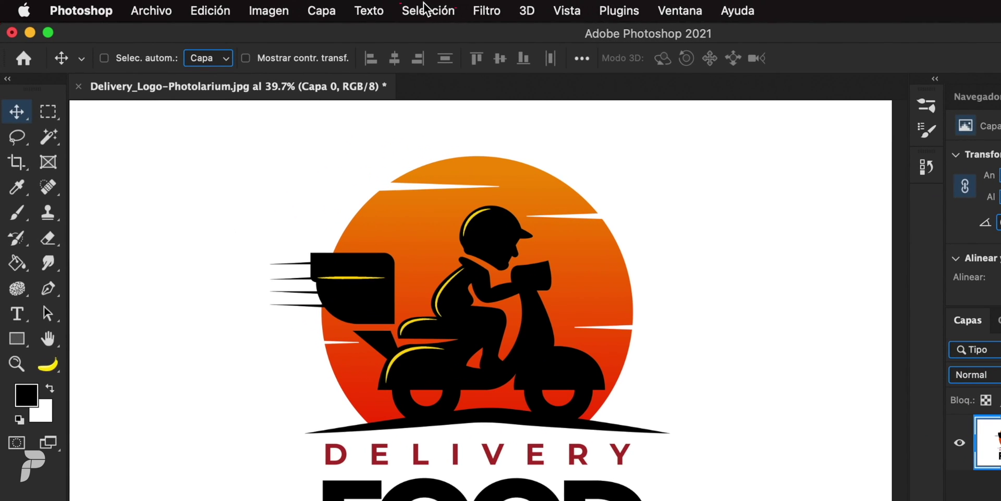
# Select Iluminaciones via Gama de colores (Tolerancia 14, Rango 255) and use it as Capa 0's layer mask.
pyautogui.click(425, 15)
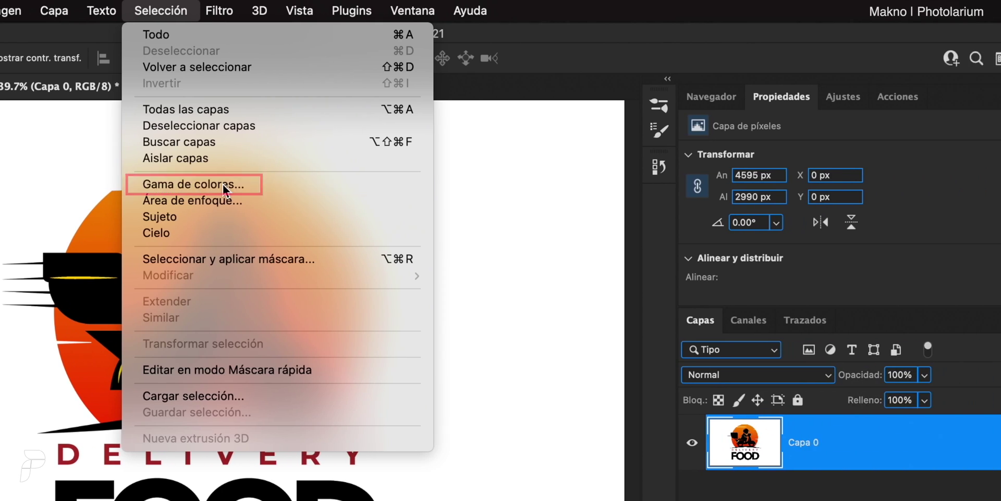
pyautogui.click(223, 183)
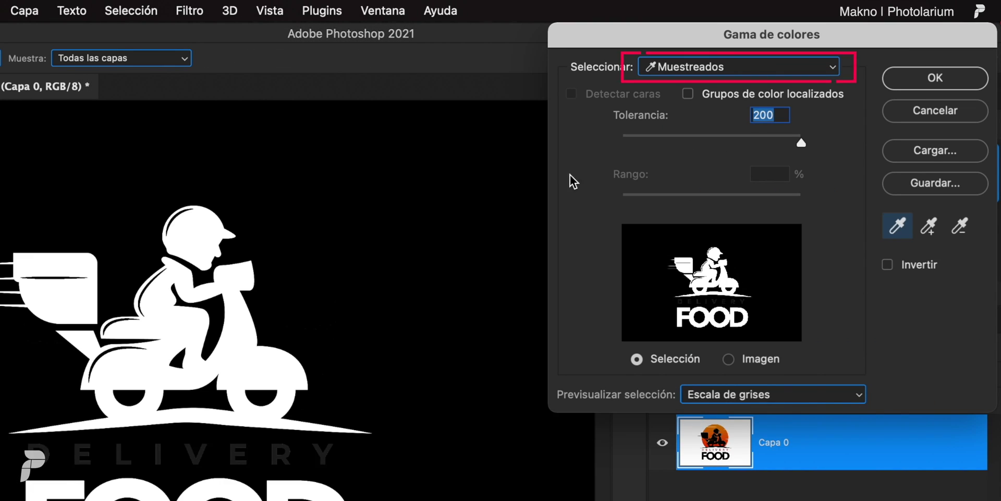
pyautogui.click(820, 66)
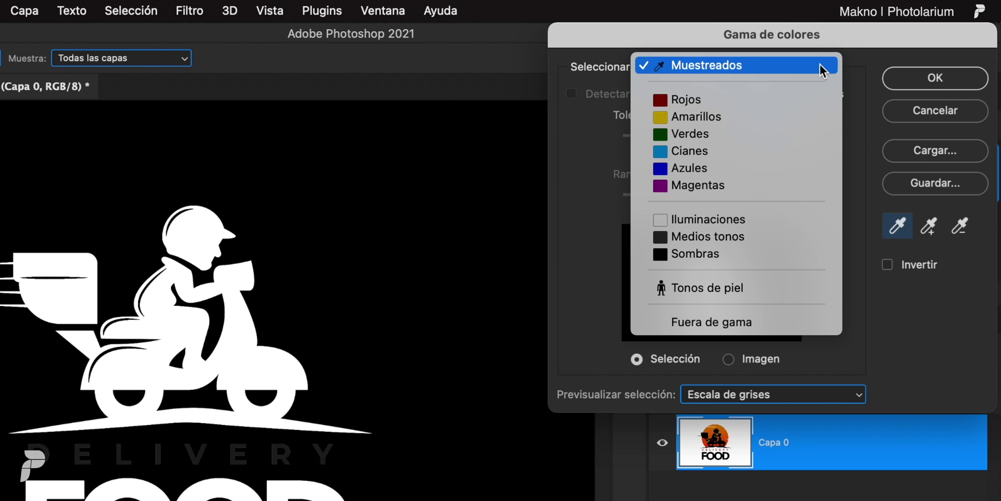
pyautogui.click(740, 221)
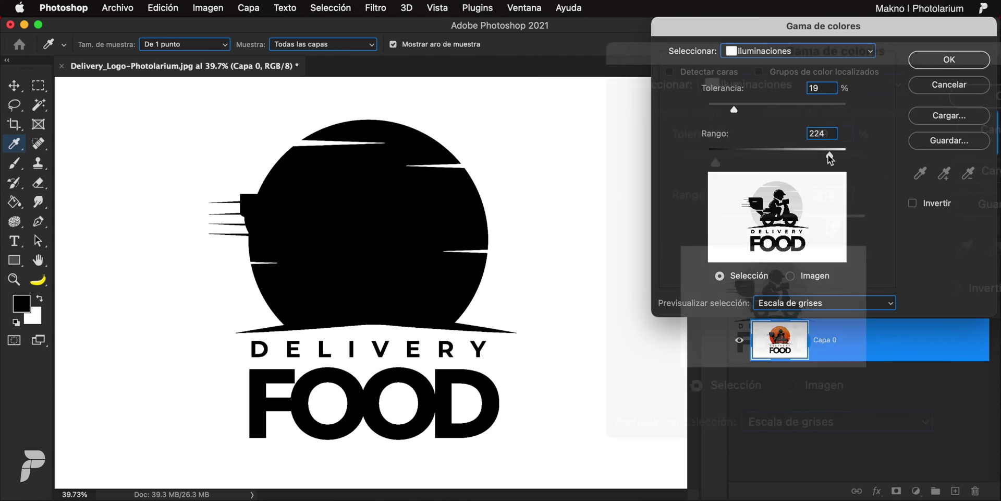
pyautogui.moveTo(847, 156); pyautogui.dragTo(709, 150)
pyautogui.moveTo(734, 109); pyautogui.dragTo(709, 108)
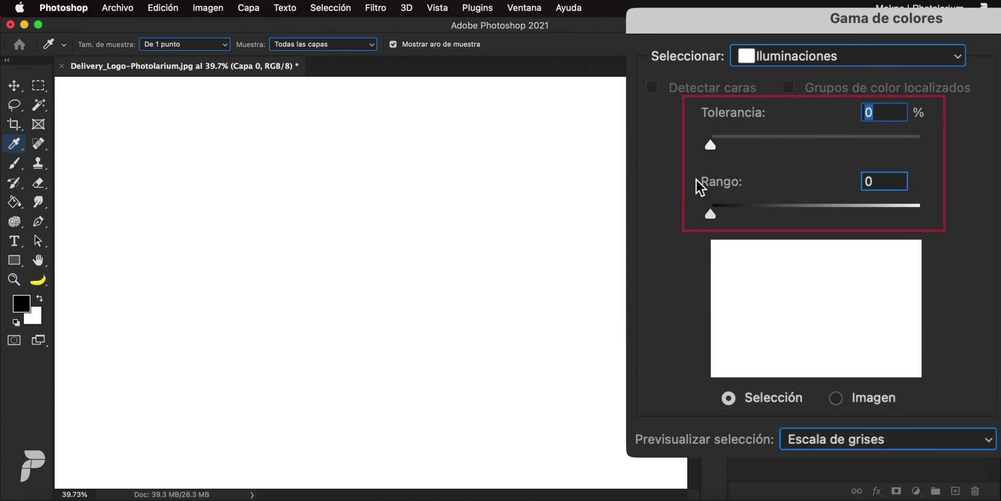
pyautogui.moveTo(710, 213); pyautogui.dragTo(946, 219)
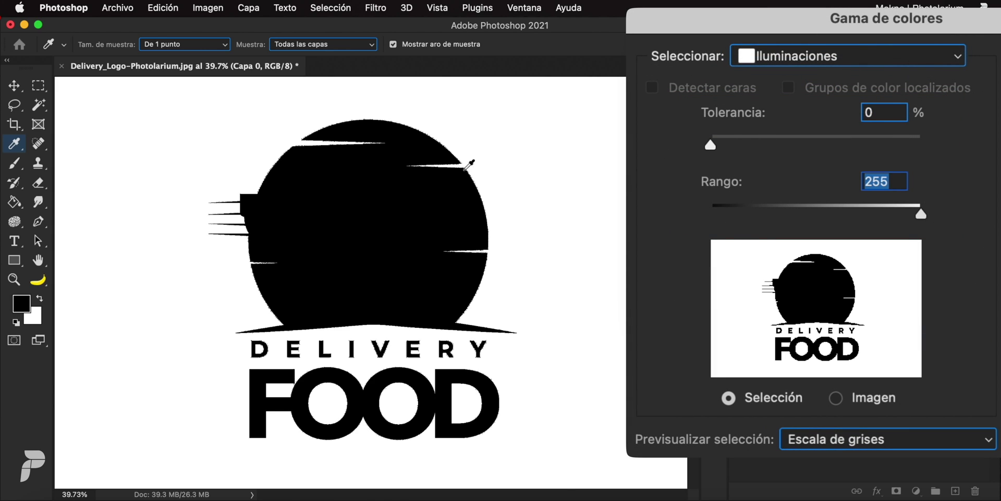
pyautogui.scroll(3, 472, 167)
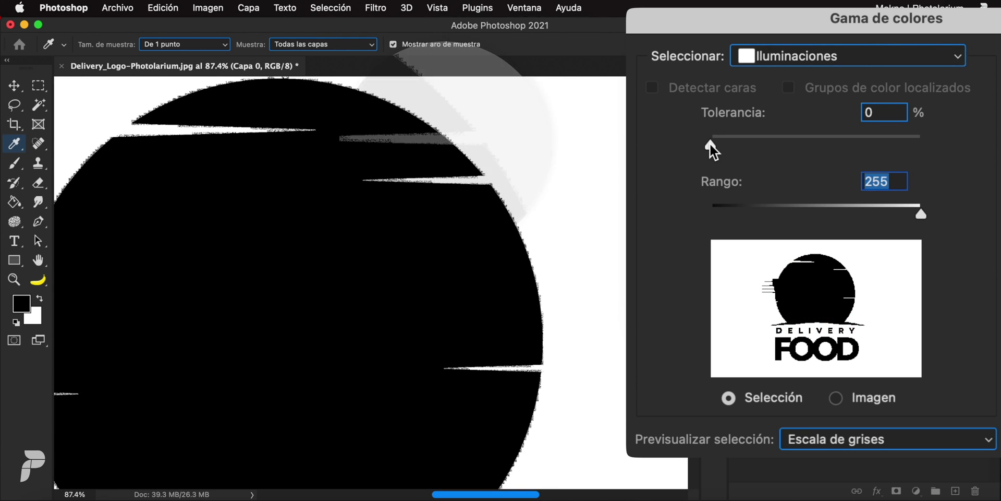
pyautogui.moveTo(709, 147)
pyautogui.mouseDown()
pyautogui.moveTo(892, 147)
pyautogui.moveTo(742, 142)
pyautogui.mouseUp()
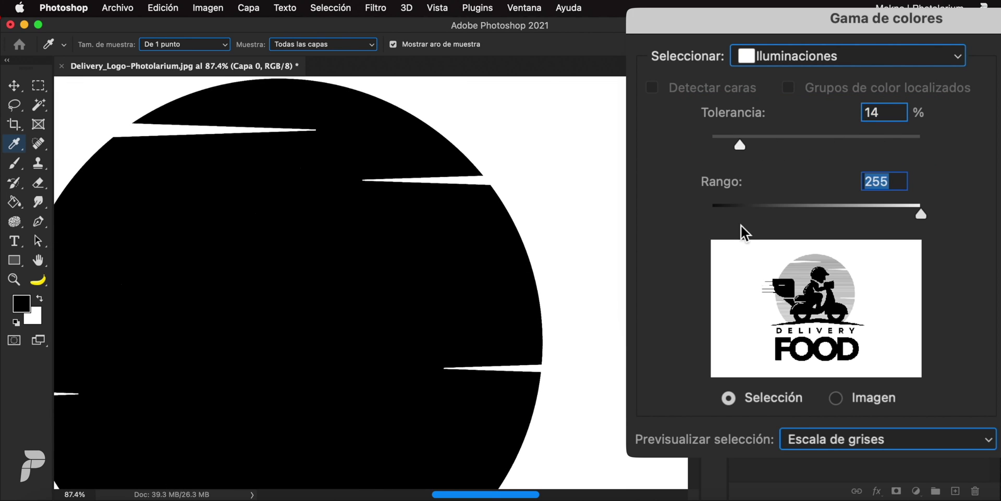
pyautogui.scroll(-5, 526, 270)
pyautogui.scroll(-2, 475, 246)
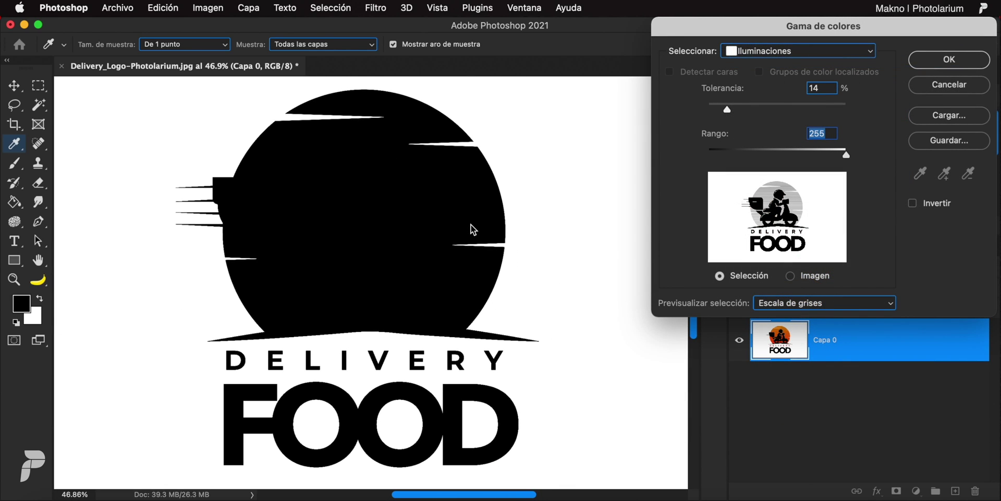
pyautogui.click(945, 60)
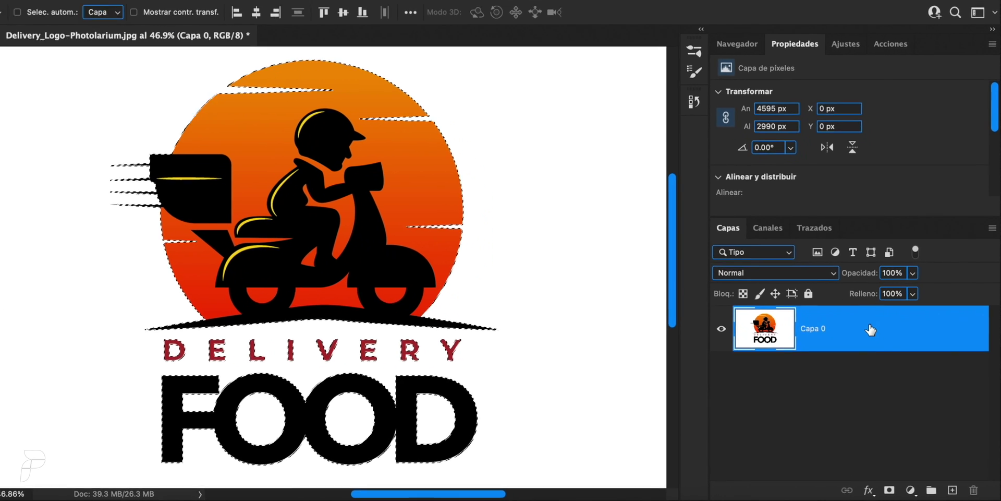
pyautogui.click(889, 490)
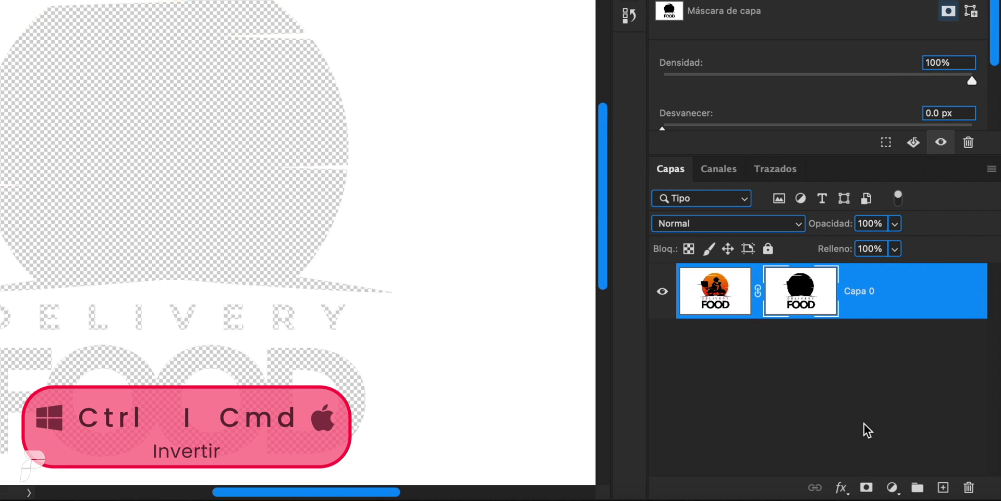
# Replace Capa 0's mask with an inverted one so the logo shows on transparency.
pyautogui.hotkey('ctrl', 'i')
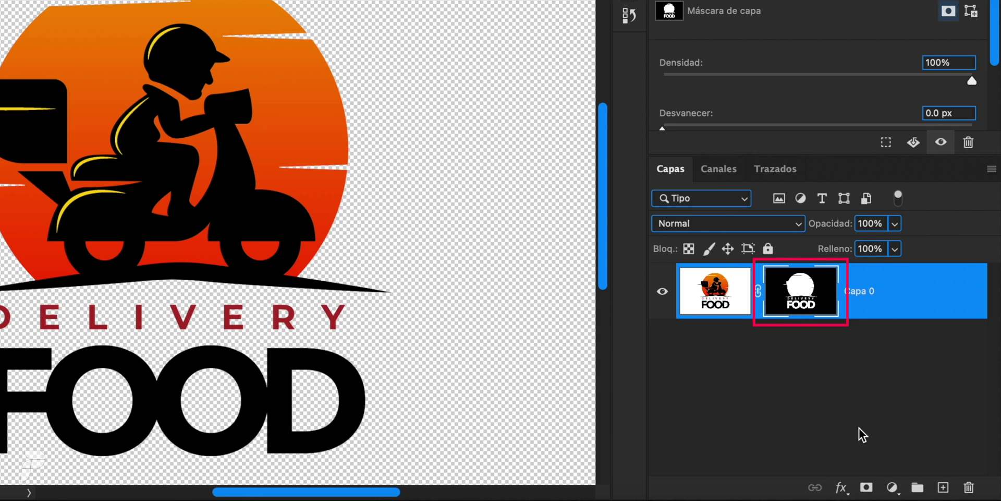
pyautogui.hotkey('ctrl', 'i')
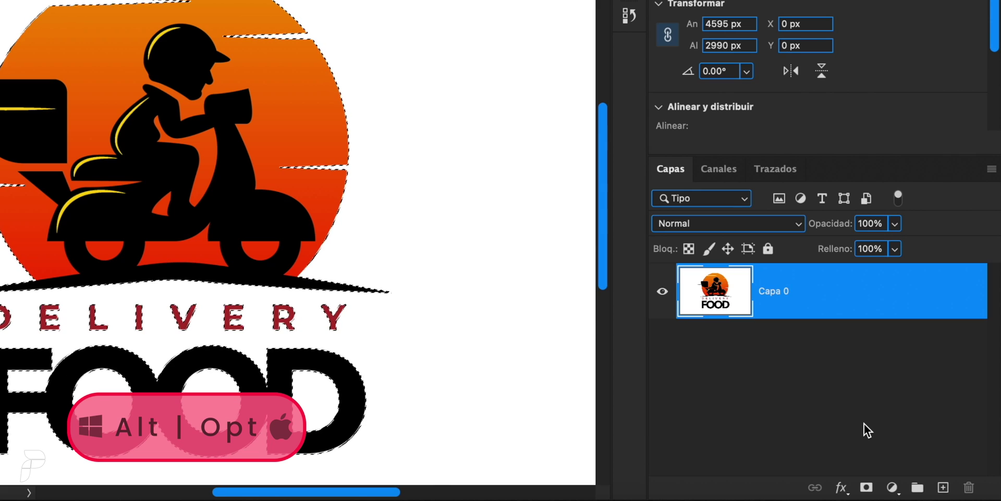
pyautogui.keyDown('alt'); pyautogui.click(866, 487); pyautogui.keyUp('alt')
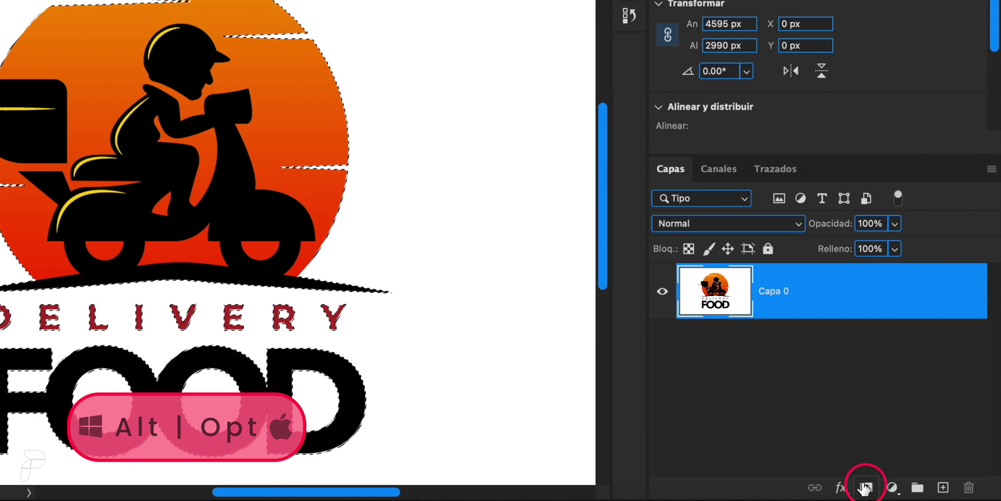
pyautogui.click(866, 487)
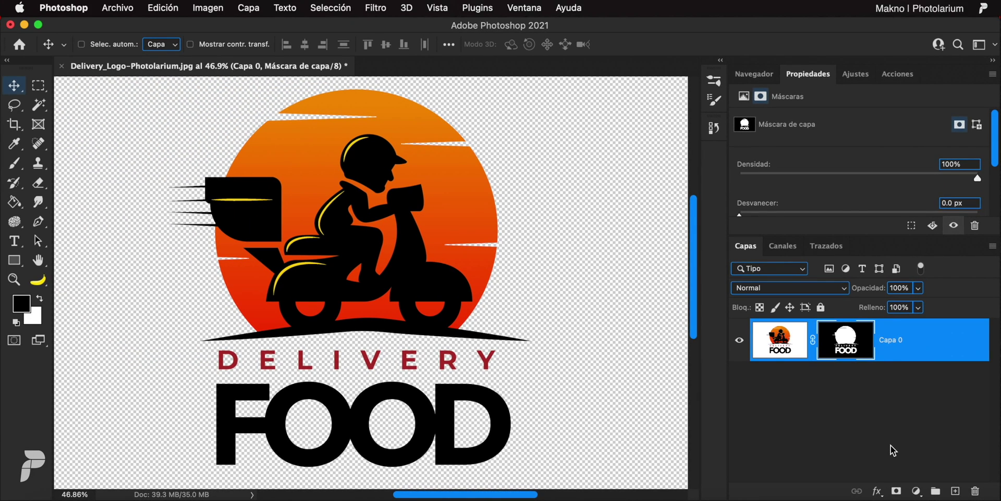
# Add a black fill layer behind the logo and zoom in on the DELIVERY FOOD lettering.
pyautogui.click(917, 491)
pyautogui.click(962, 172)
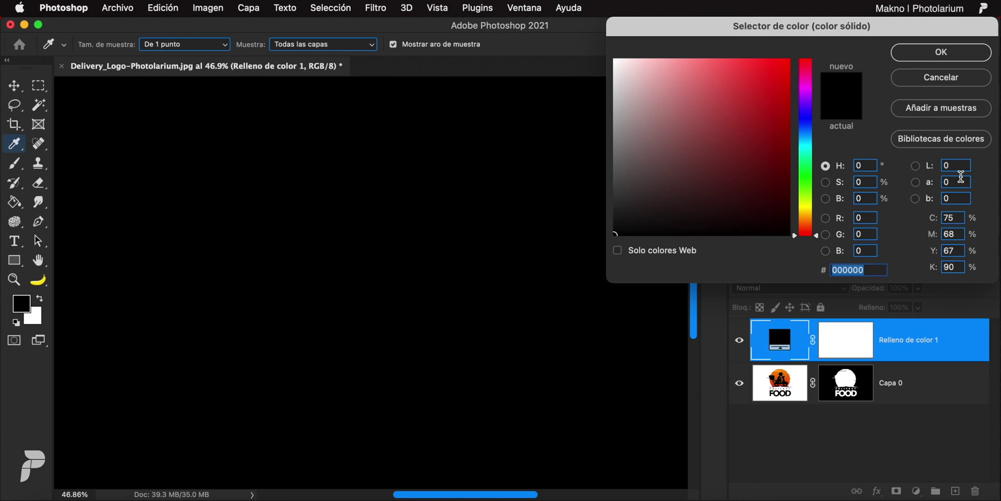
pyautogui.click(924, 55)
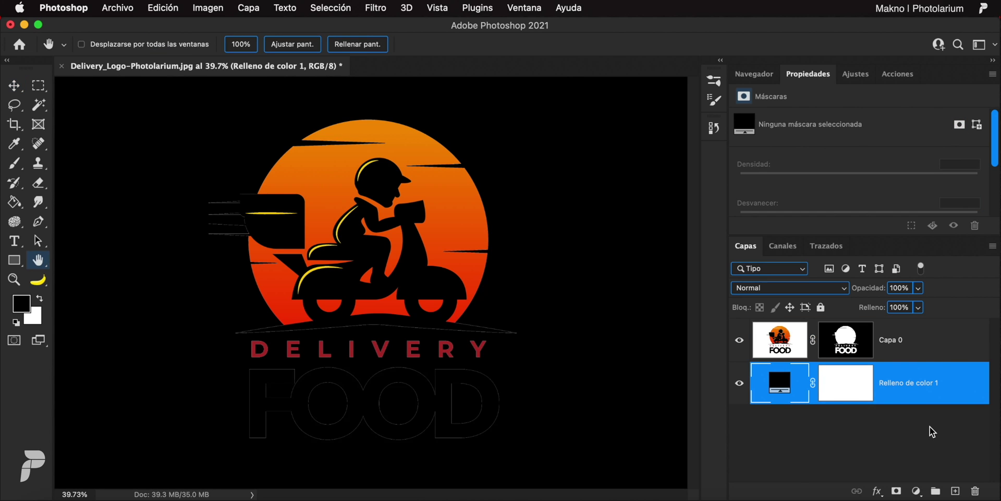
pyautogui.moveTo(412, 363); pyautogui.dragTo(686, 380)
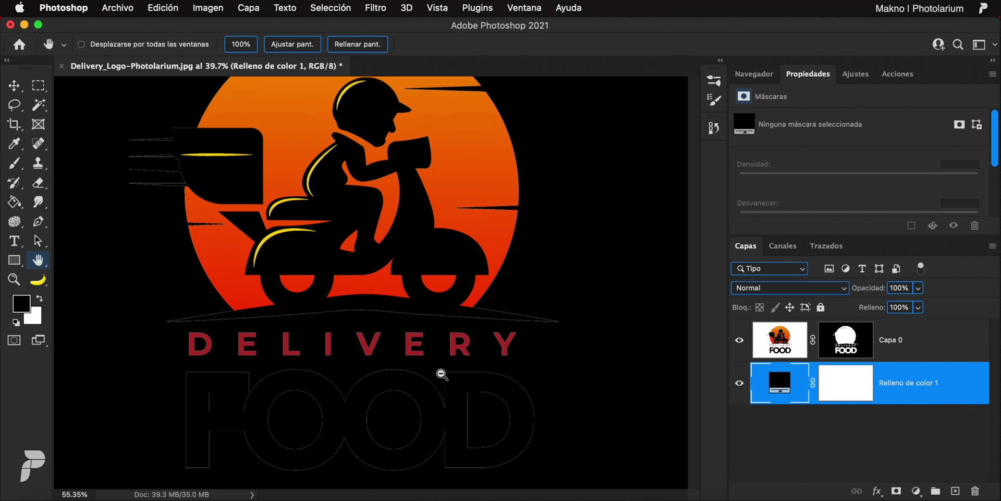
pyautogui.moveTo(637, 407); pyautogui.dragTo(570, 268)
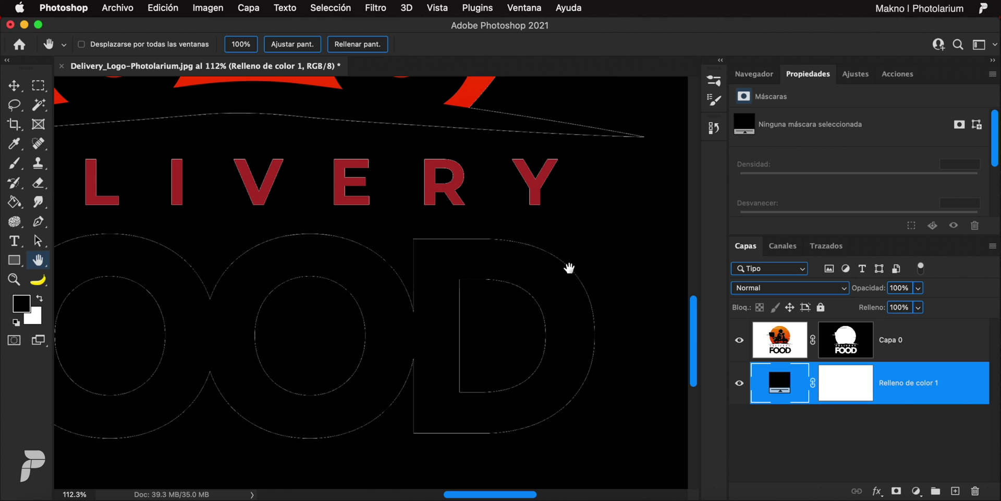
# Apply a Mínimo filter with 0.8 px radius to Capa 0's mask.
pyautogui.click(846, 342)
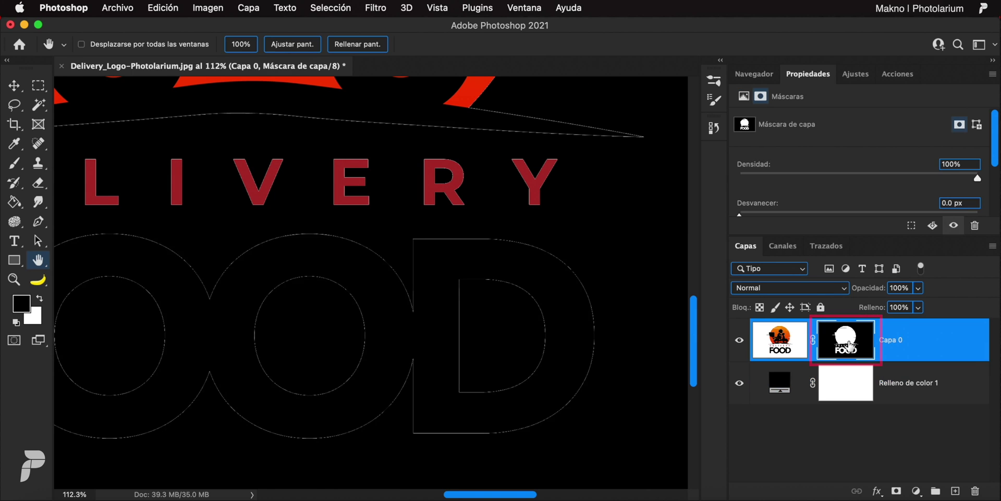
pyautogui.click(190, 10)
pyautogui.moveTo(196, 388)
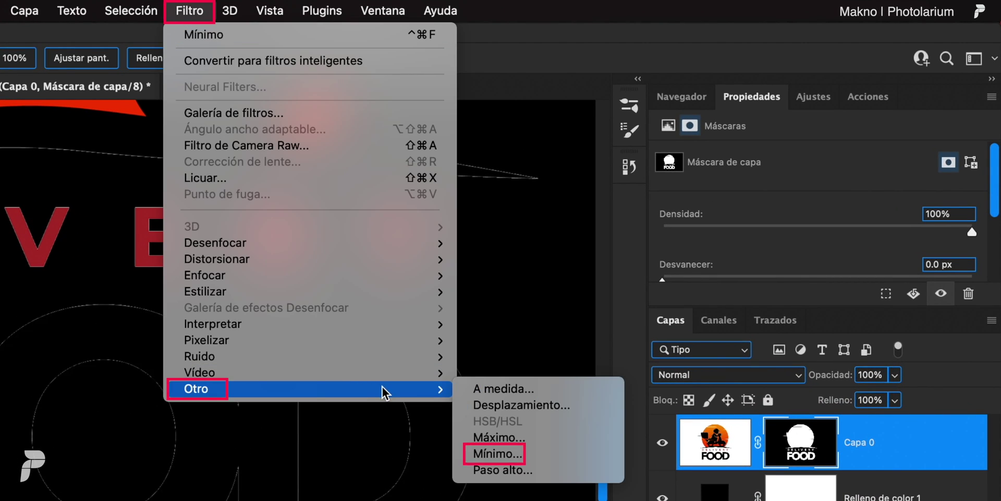
pyautogui.click(498, 454)
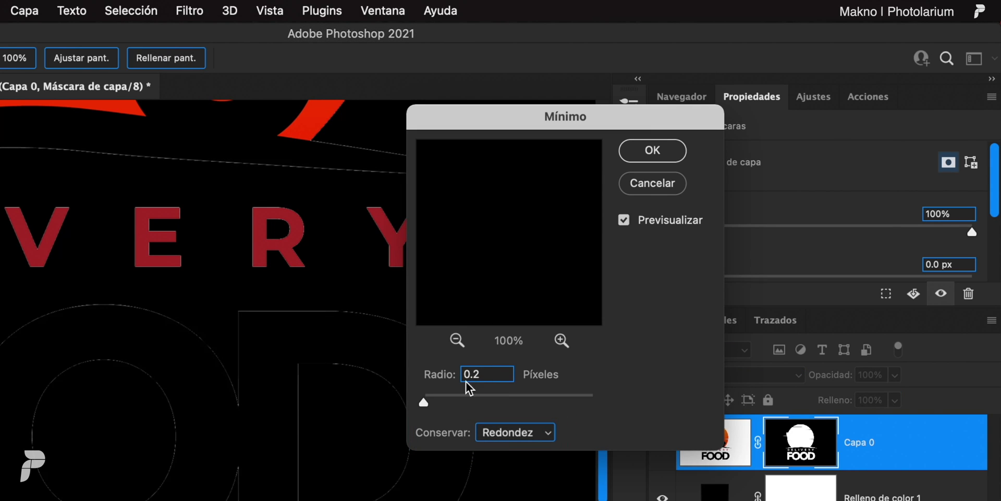
pyautogui.moveTo(430, 404); pyautogui.dragTo(433, 404)
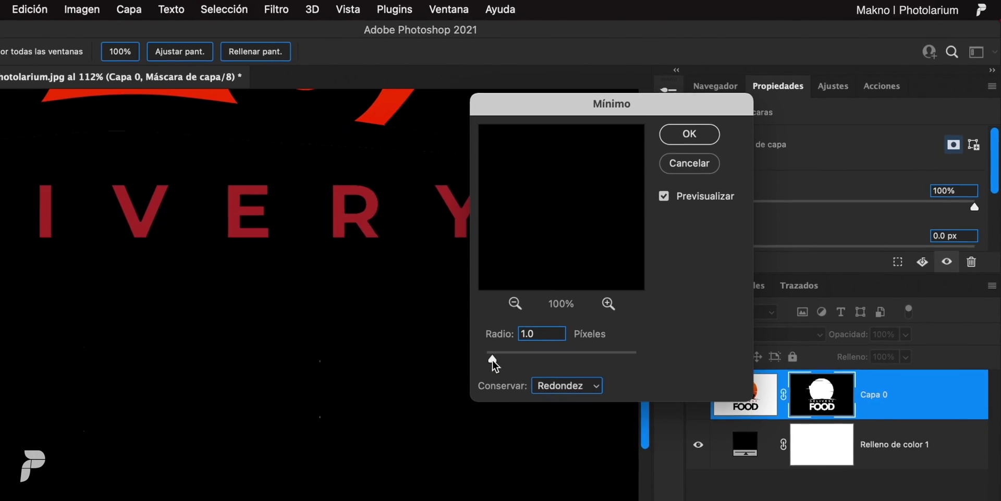
pyautogui.moveTo(492, 359); pyautogui.dragTo(491, 359)
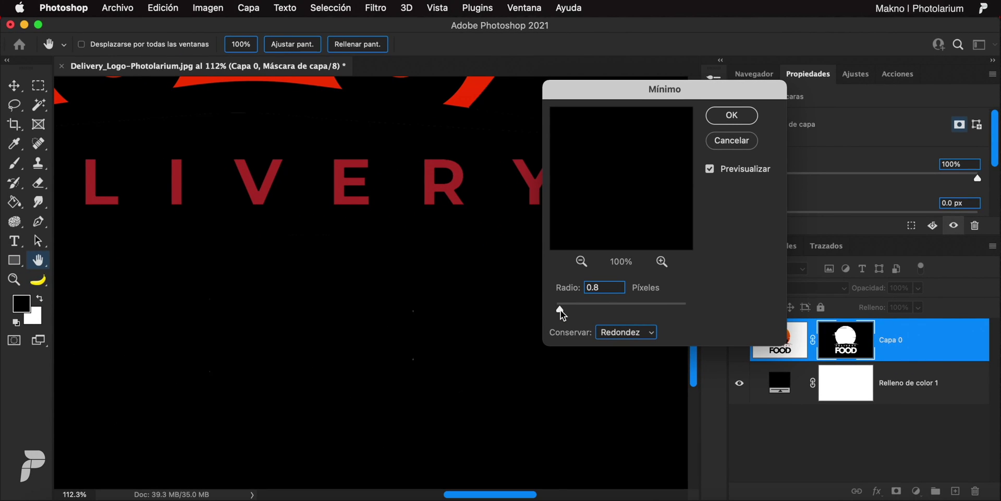
pyautogui.moveTo(561, 310); pyautogui.dragTo(562, 310)
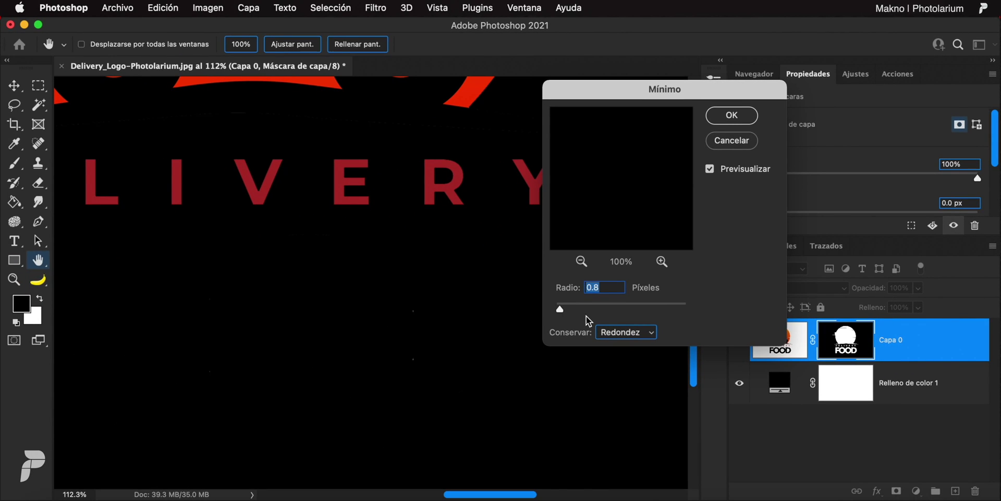
pyautogui.click(722, 119)
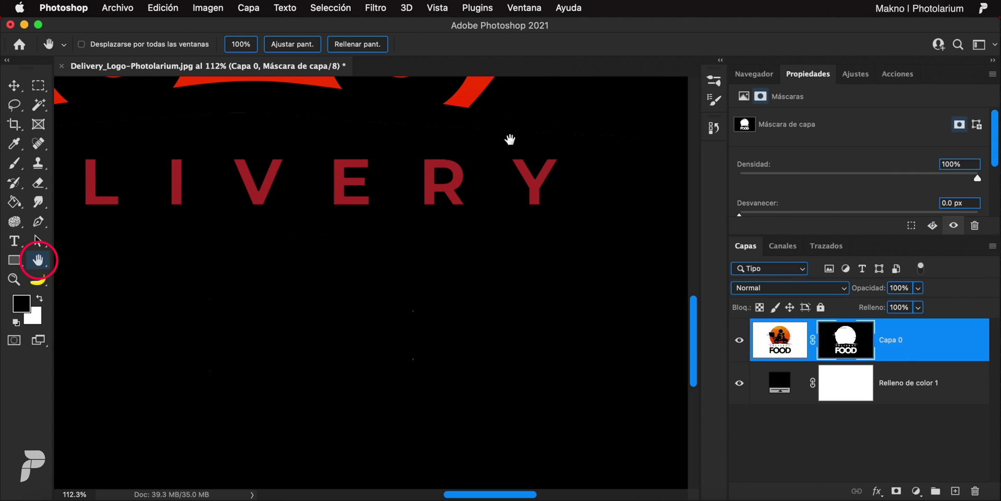
pyautogui.doubleClick(38, 260)
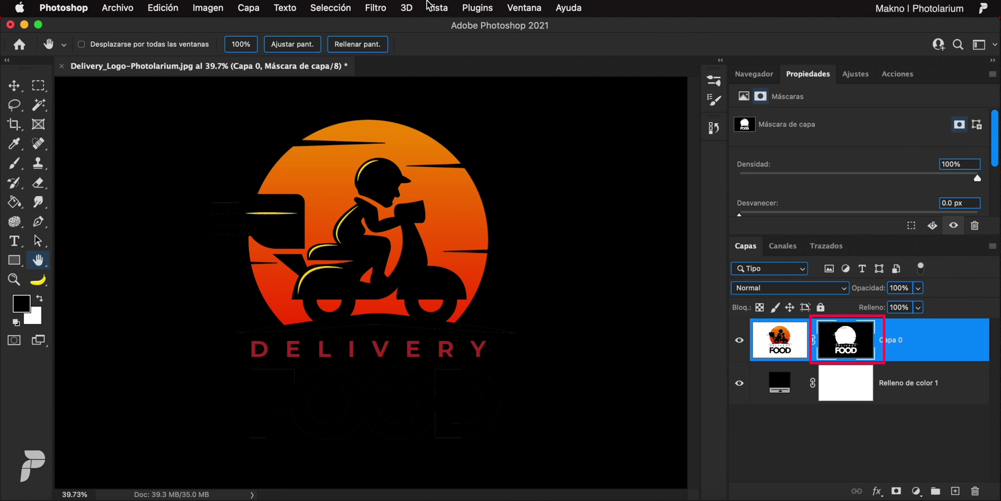
# Apply Mínimo again to the logo mask with a 1.8 px radius.
pyautogui.click(388, 9)
pyautogui.moveTo(468, 299)
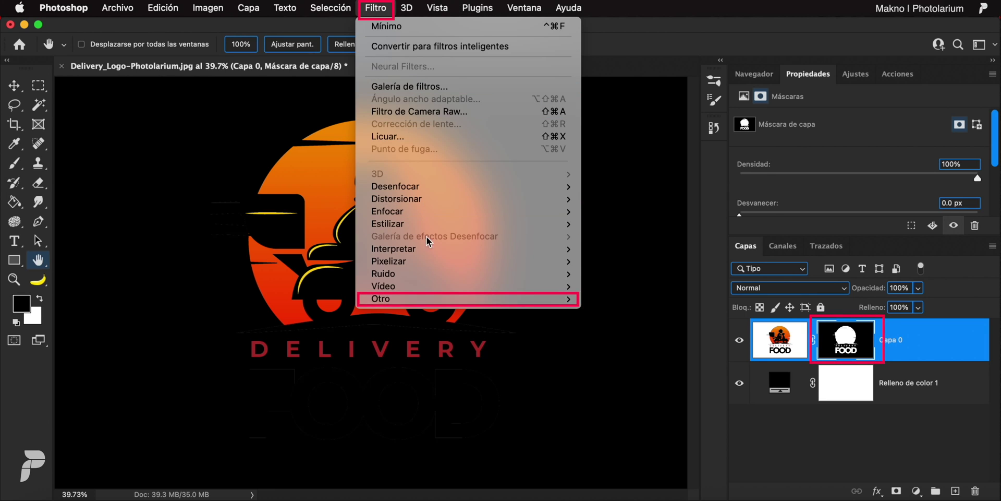
pyautogui.click(613, 350)
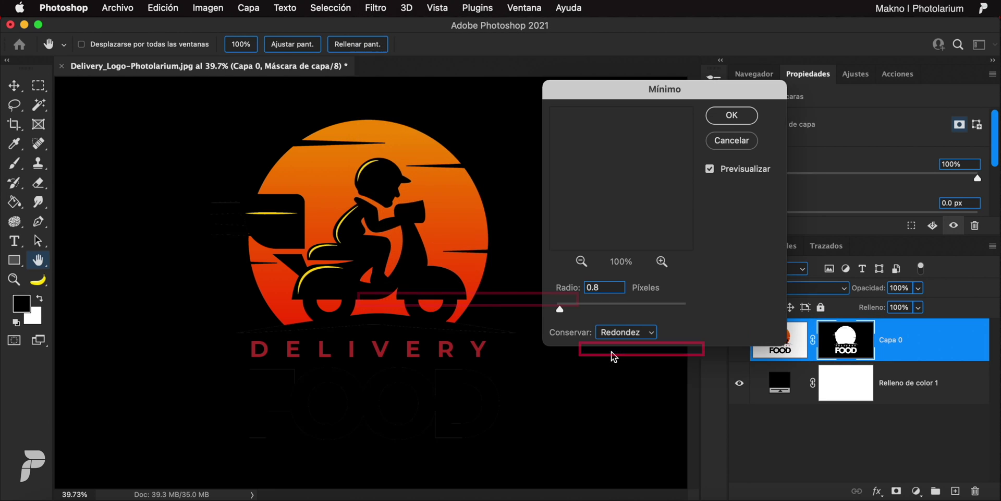
pyautogui.click(562, 309)
pyautogui.moveTo(562, 309); pyautogui.dragTo(568, 310)
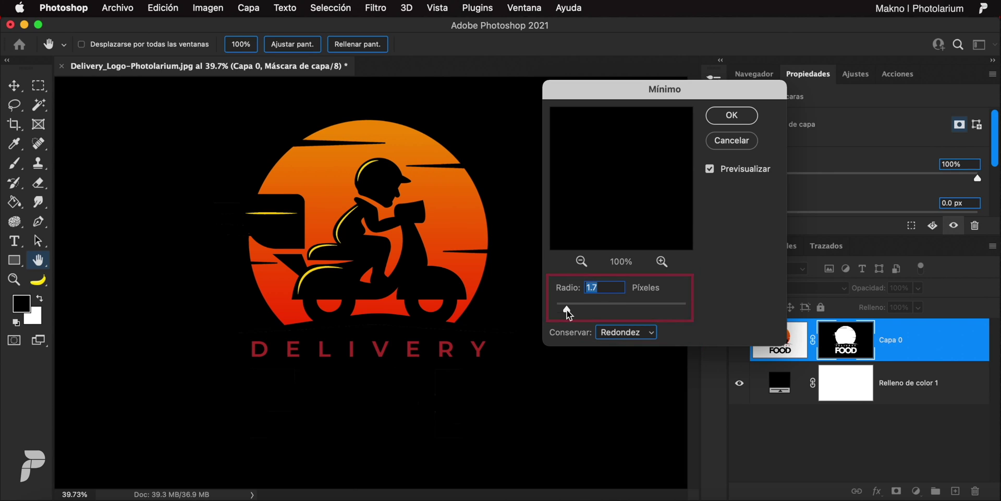
pyautogui.click(733, 115)
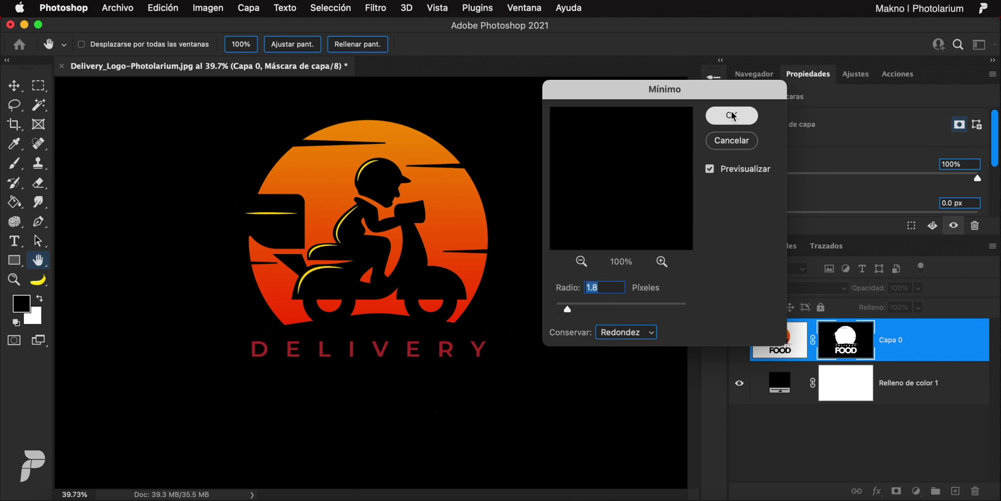
# Recolour the fill layer white, hide it, then delete it.
pyautogui.doubleClick(782, 386)
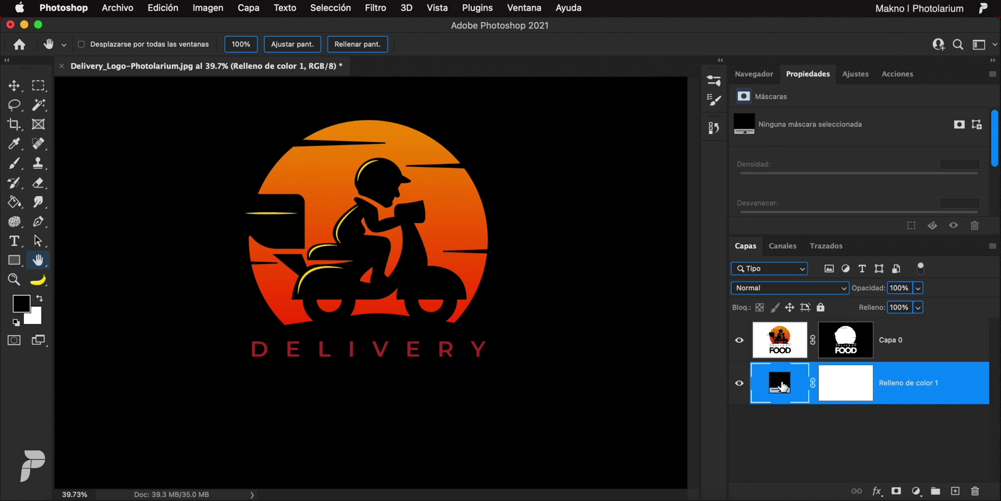
pyautogui.moveTo(669, 230); pyautogui.dragTo(614, 59)
pyautogui.click(920, 53)
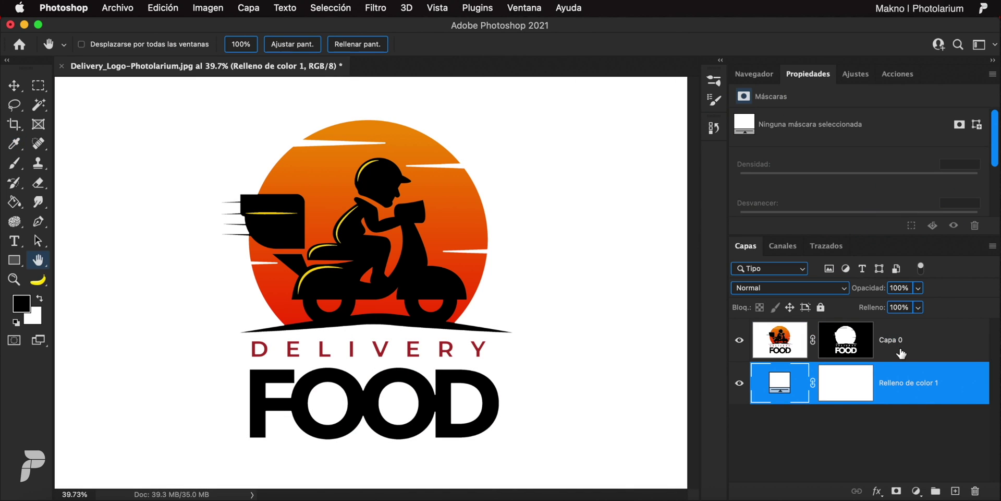
pyautogui.click(739, 384)
pyautogui.moveTo(965, 397); pyautogui.dragTo(976, 492)
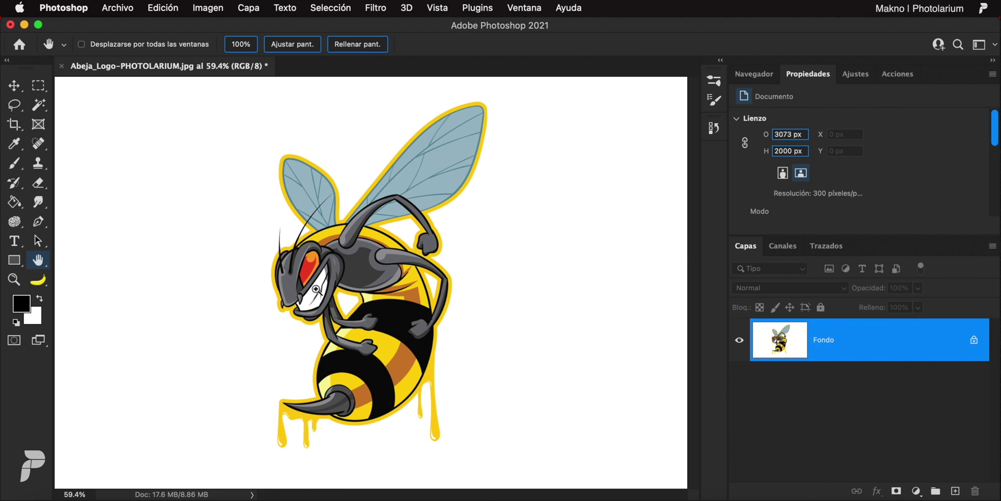
# Open the Canales panel and compare the bee's Rojo, Verde and Azul channels.
pyautogui.scroll(3, 324, 292)
pyautogui.scroll(3, 329, 295)
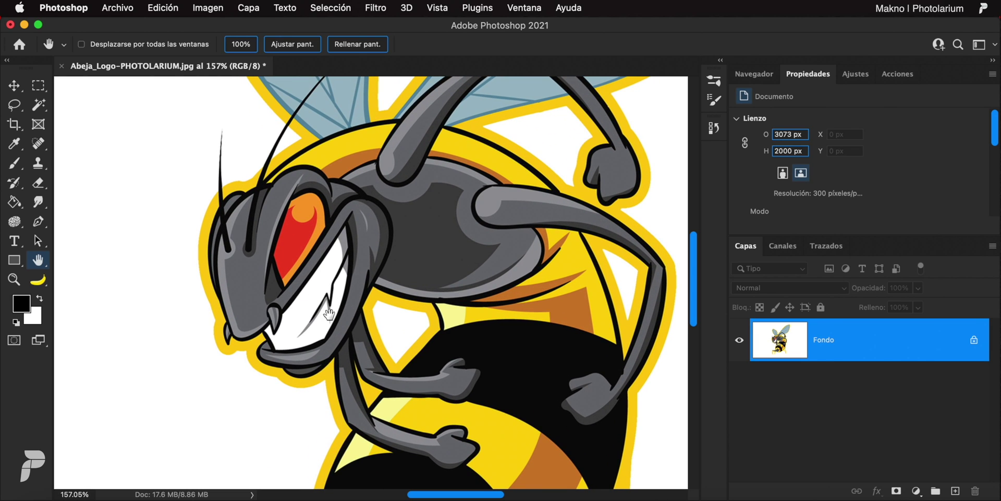
pyautogui.scroll(-5, 339, 313)
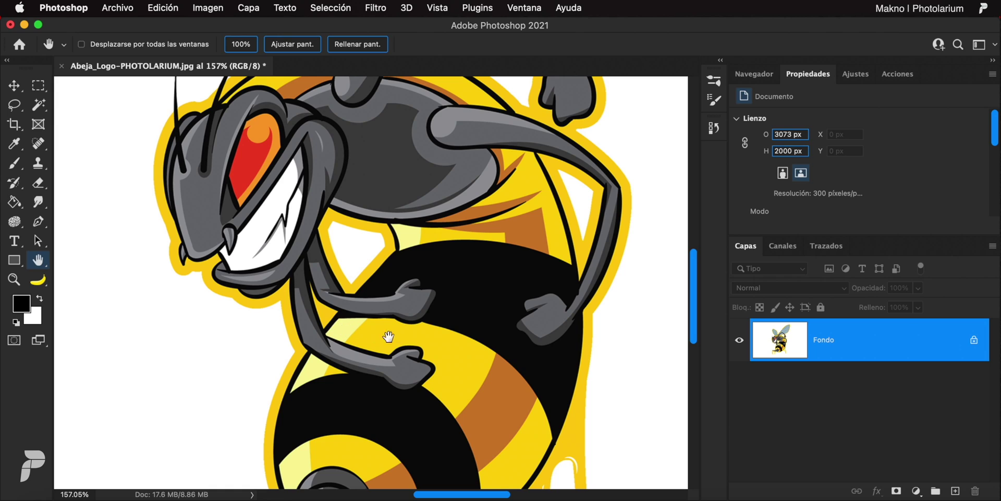
pyautogui.doubleClick(39, 261)
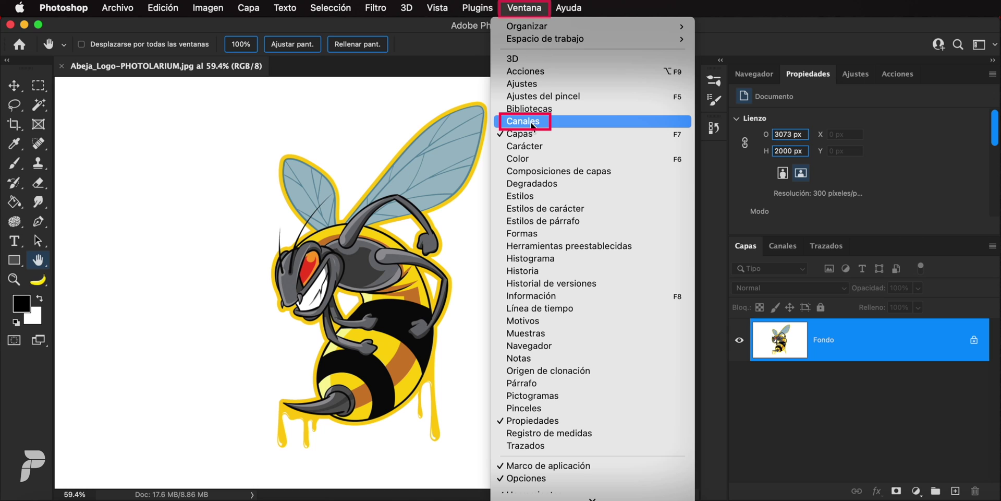
pyautogui.click(783, 245)
pyautogui.click(722, 171)
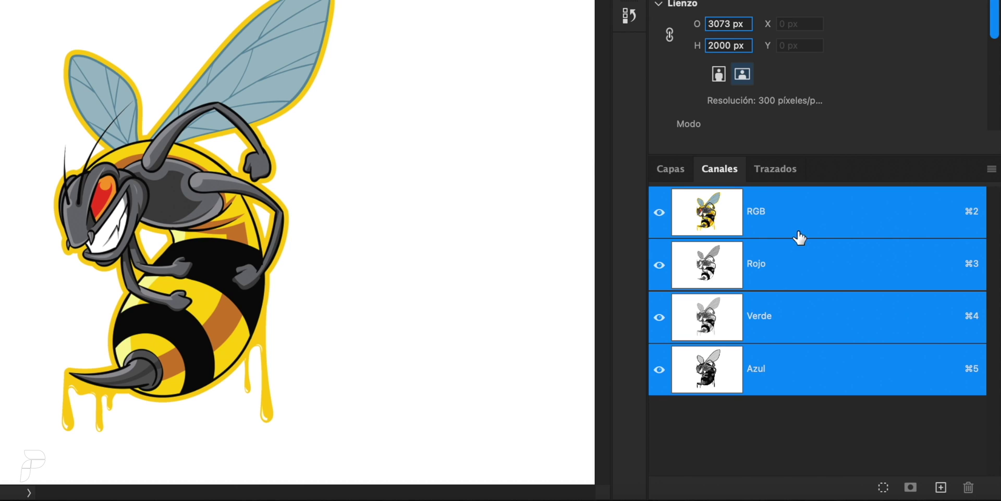
pyautogui.click(799, 266)
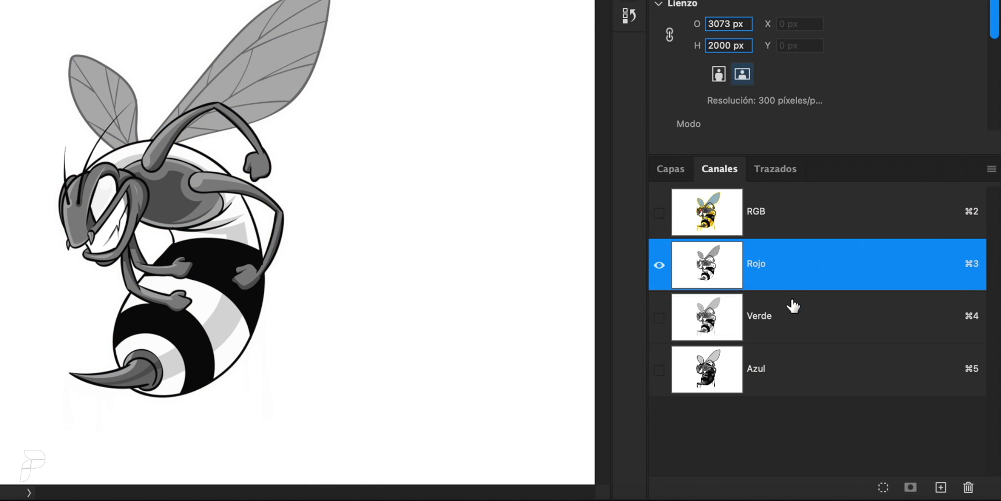
pyautogui.click(802, 325)
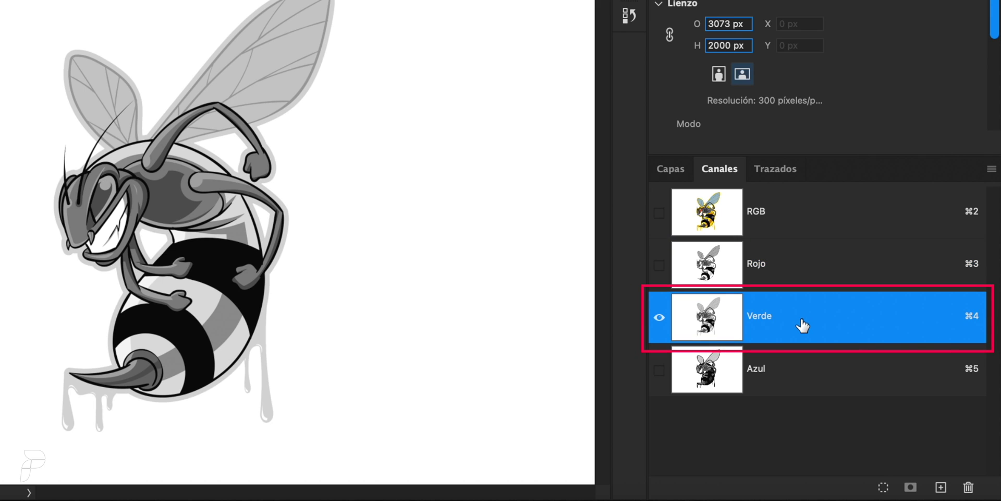
pyautogui.click(796, 372)
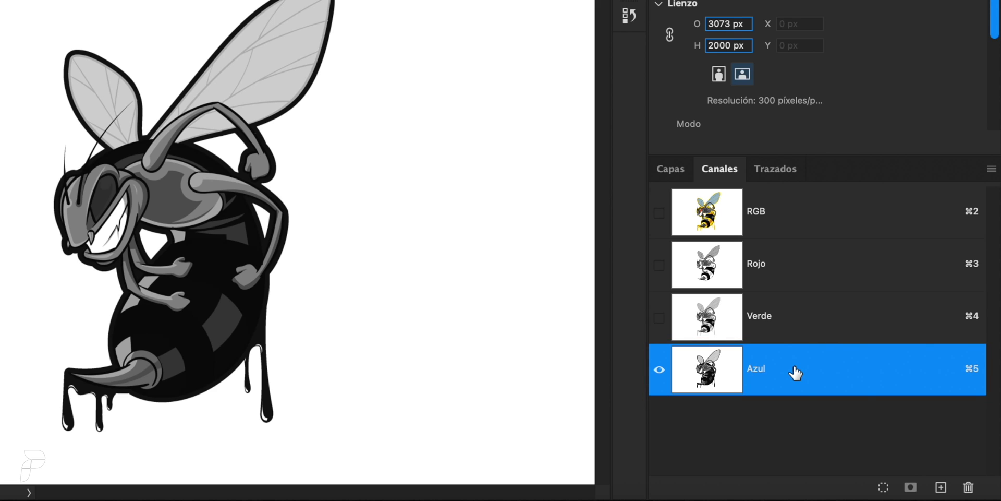
# Duplicate the Azul channel into a new Azul copia channel.
pyautogui.click(783, 265)
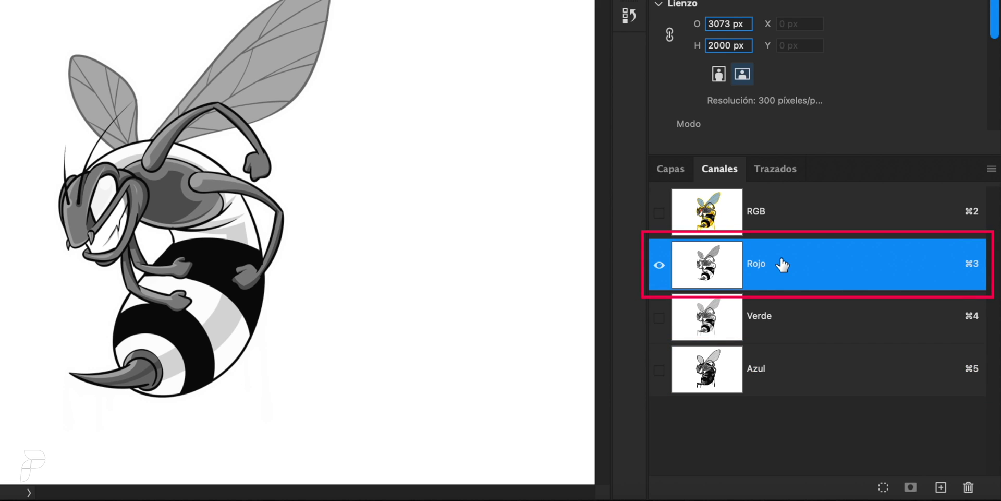
pyautogui.click(806, 382)
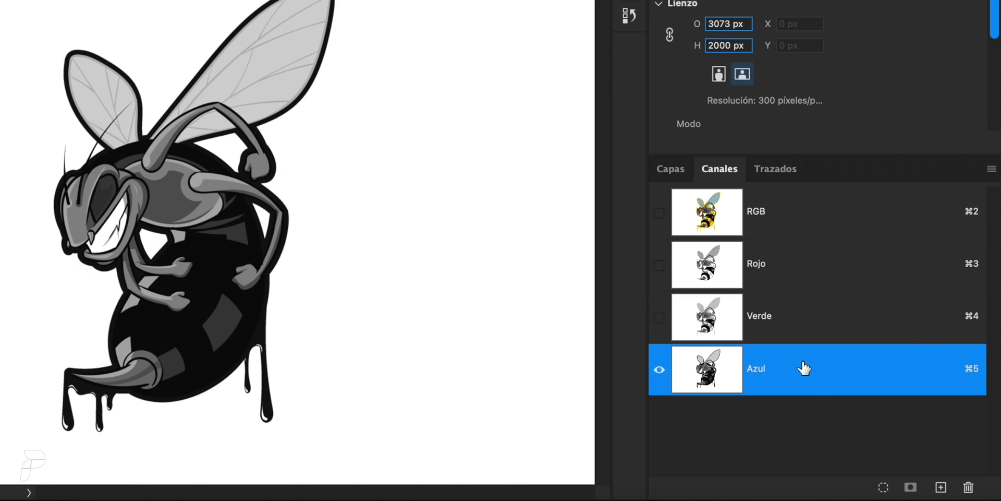
pyautogui.moveTo(805, 368); pyautogui.dragTo(940, 486)
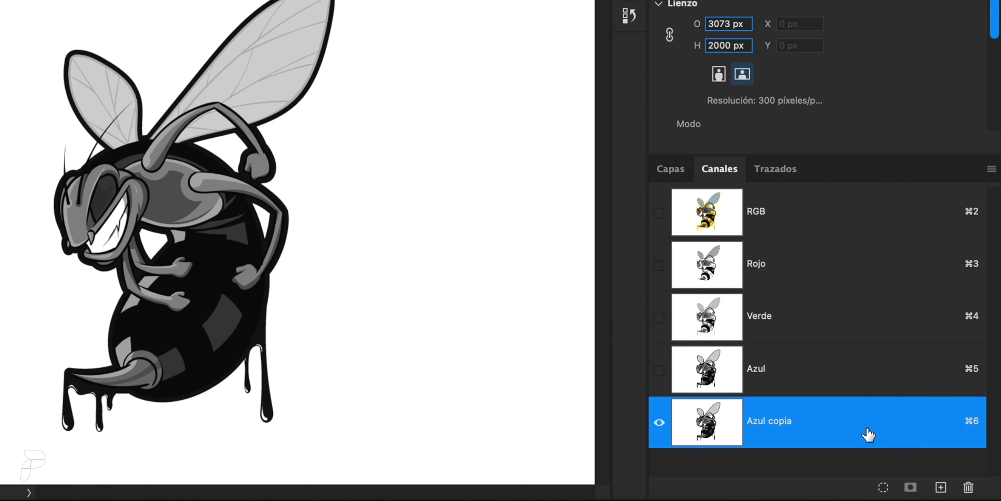
# Apply Image onto Azul copia using the Rojo channel with Multiplicar blending at 100%.
pyautogui.click(208, 7)
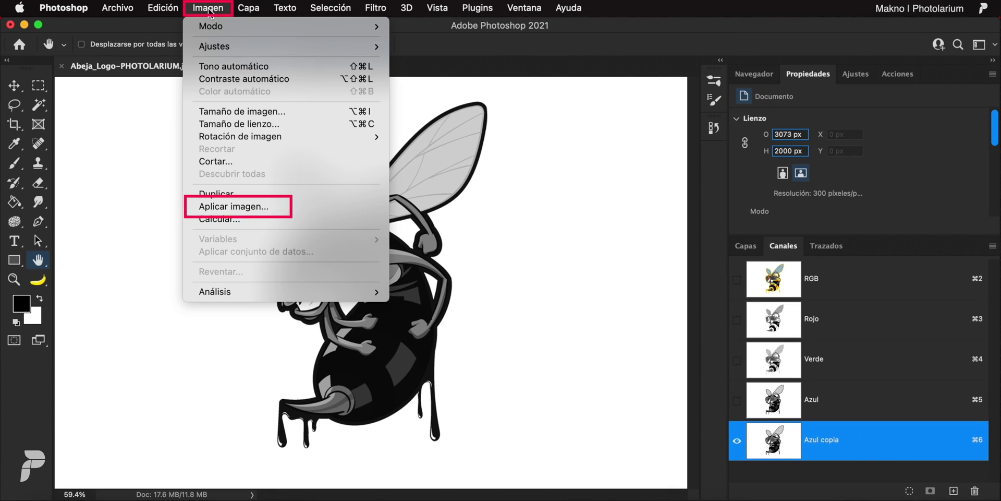
pyautogui.click(248, 208)
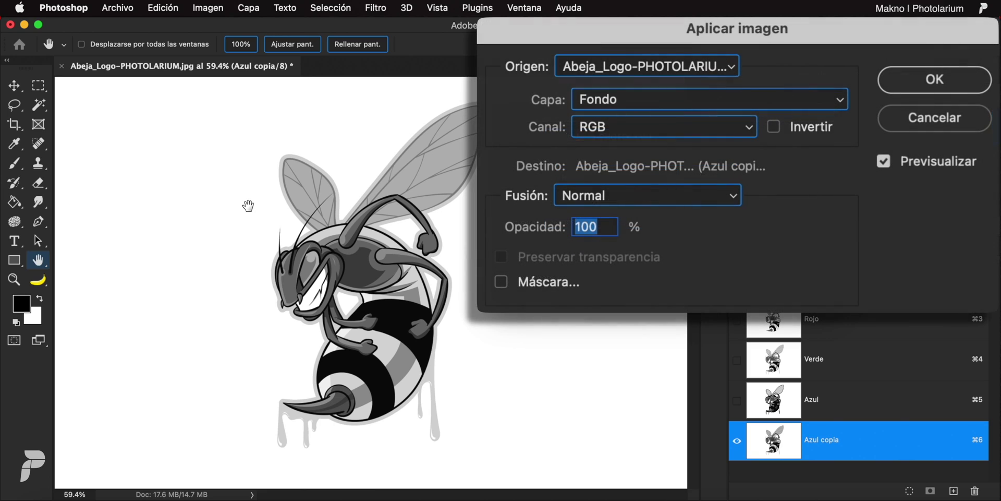
pyautogui.click(718, 194)
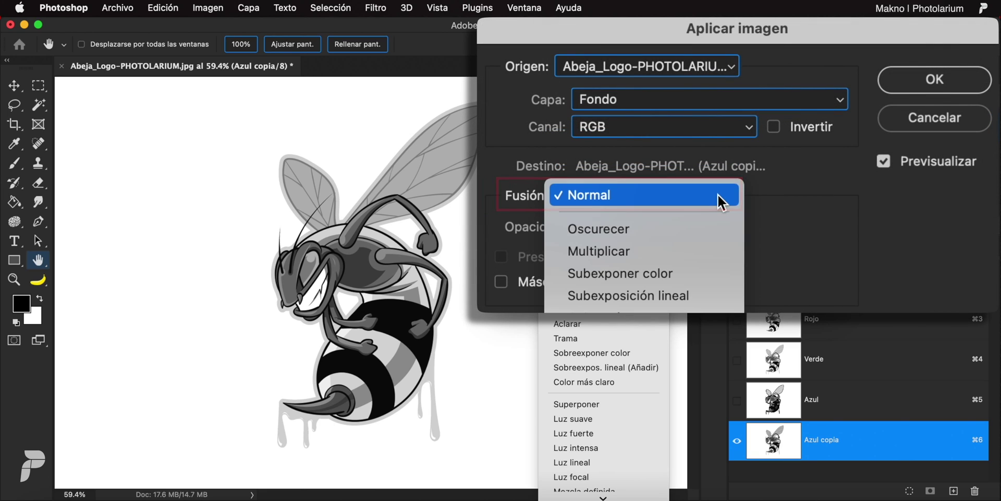
pyautogui.click(668, 249)
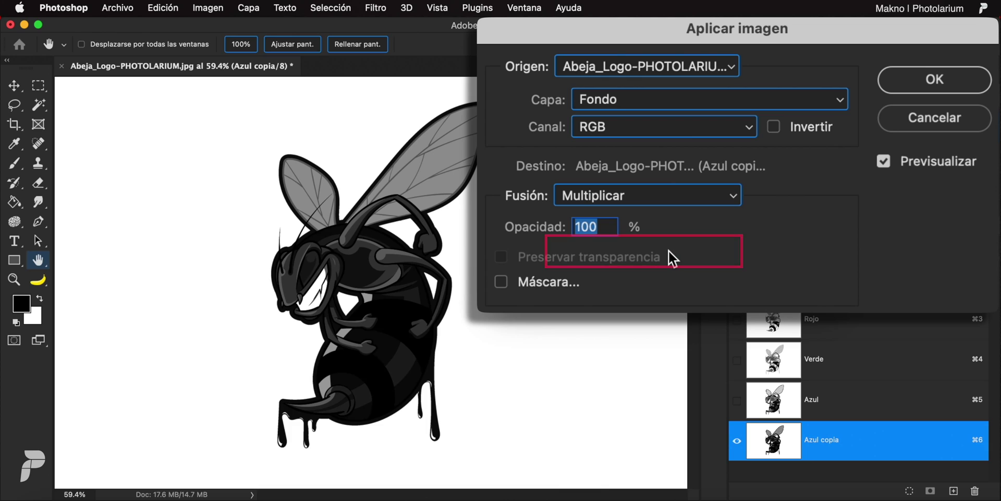
pyautogui.click(740, 126)
pyautogui.click(687, 149)
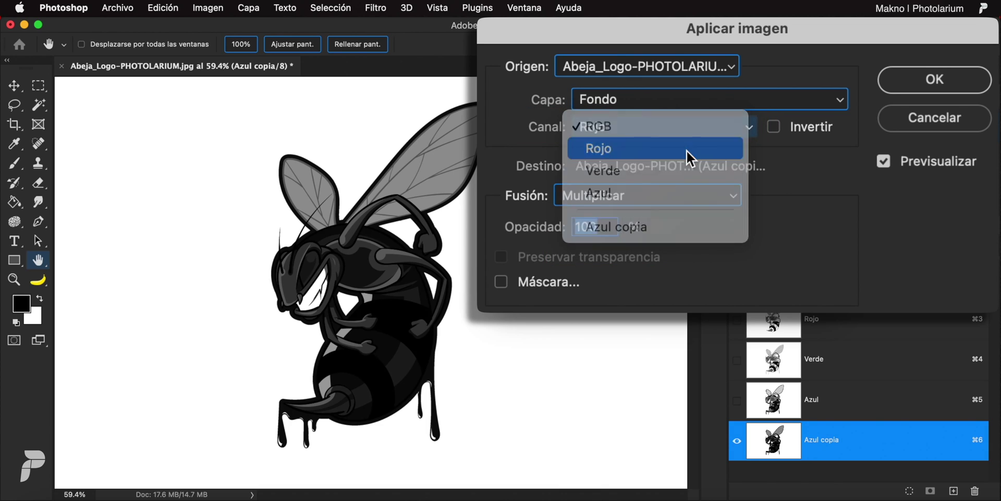
pyautogui.click(749, 128)
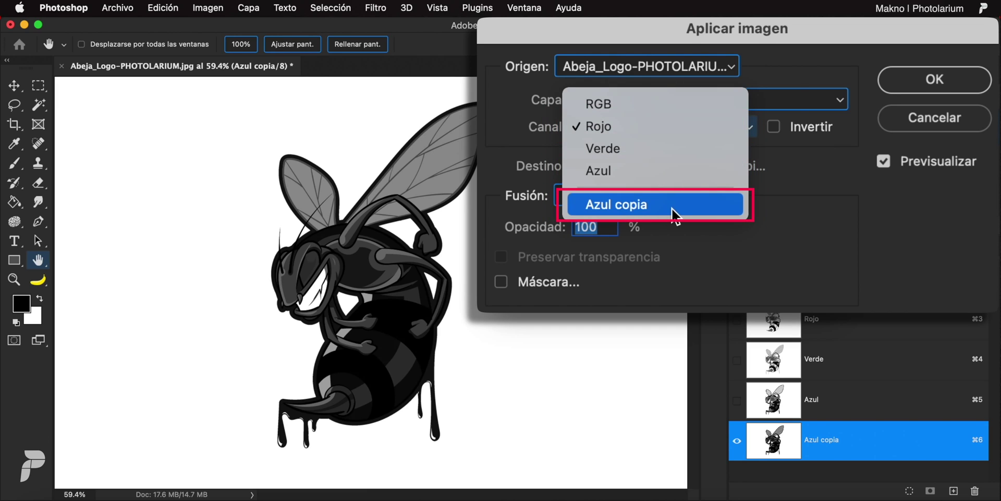
pyautogui.click(634, 127)
pyautogui.click(885, 162)
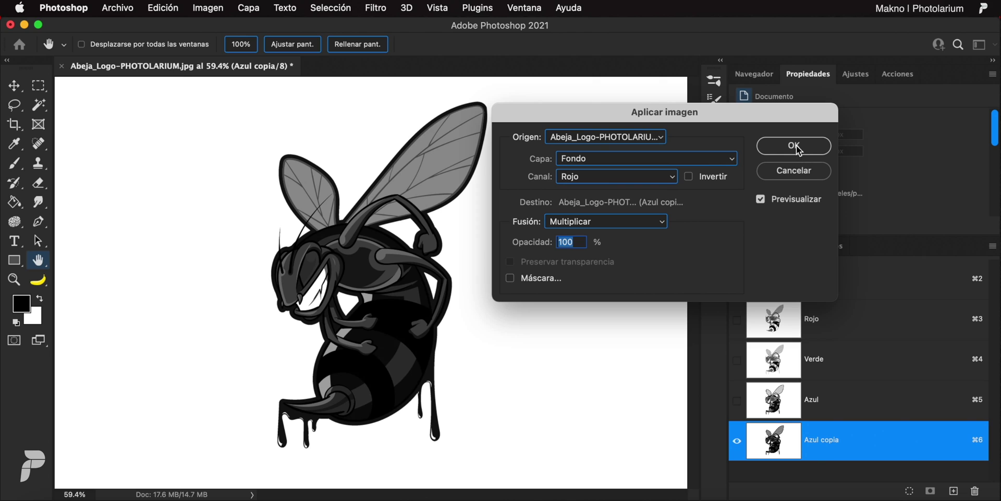
pyautogui.click(794, 146)
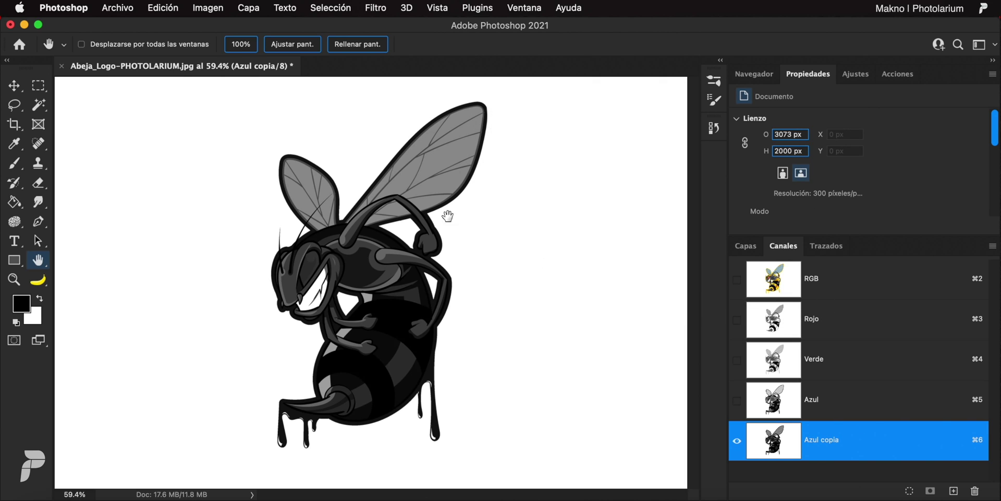
# Zoom in to inspect the bee's head and arm, then fit the bee back in view.
pyautogui.scroll(3, 448, 215)
pyautogui.scroll(5, 441, 249)
pyautogui.moveTo(351, 385)
pyautogui.mouseDown()
pyautogui.moveTo(402, 158)
pyautogui.moveTo(405, 99)
pyautogui.mouseUp()
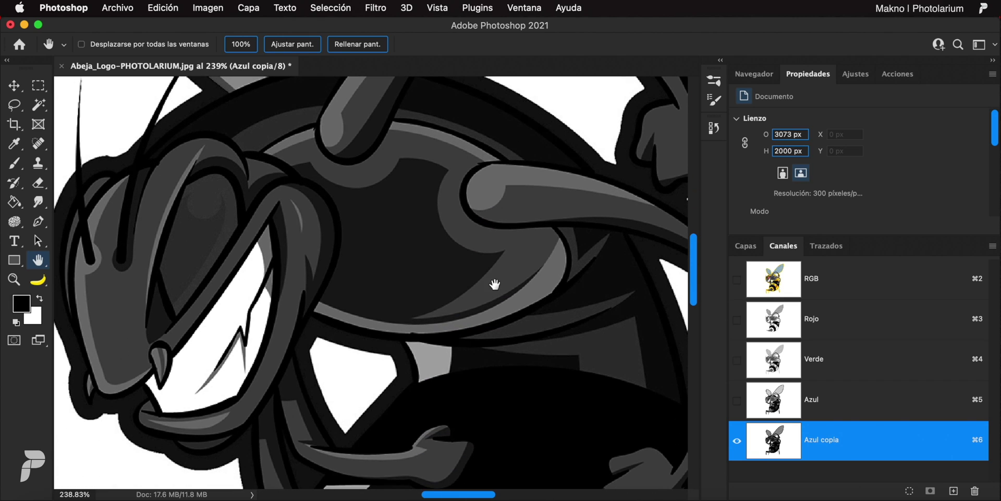
pyautogui.doubleClick(38, 259)
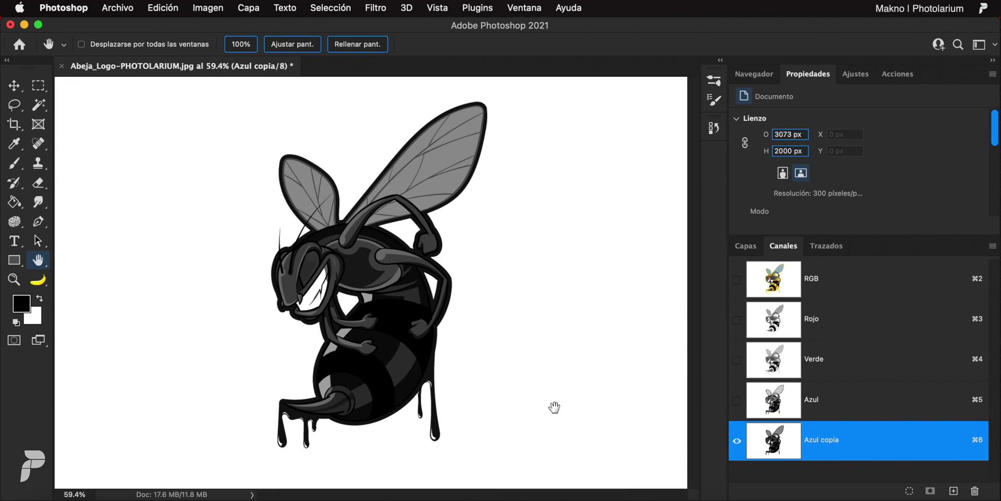
# In Levels on Azul copia, raise the black input point to 178.
pyautogui.click(207, 8)
pyautogui.moveTo(214, 46)
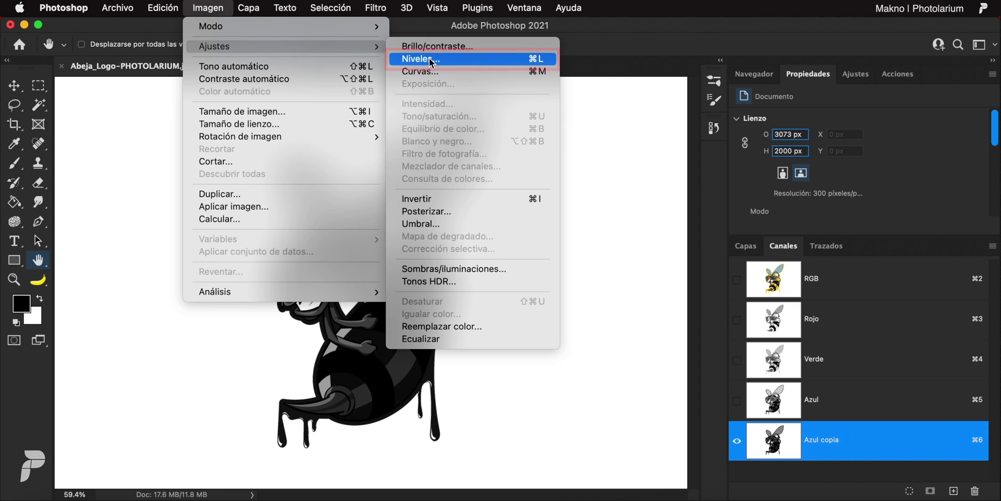
pyautogui.click(430, 58)
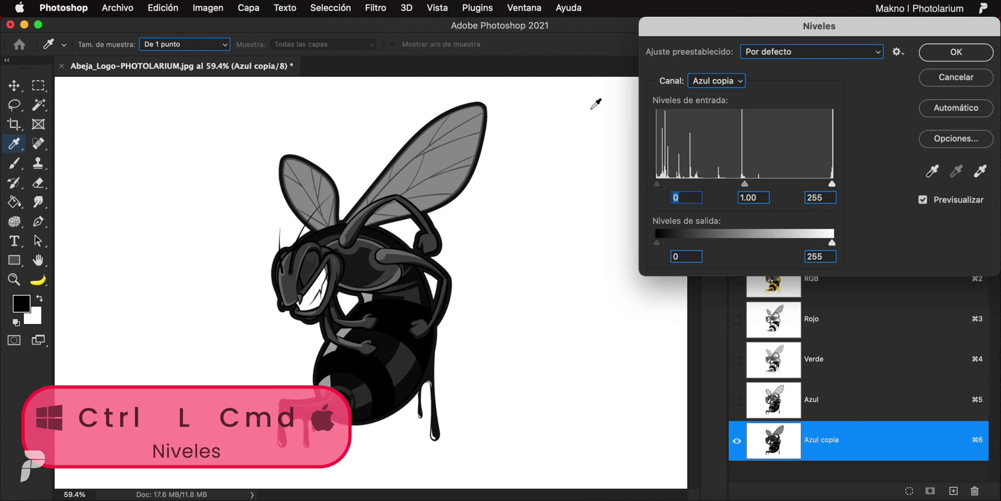
pyautogui.click(832, 183)
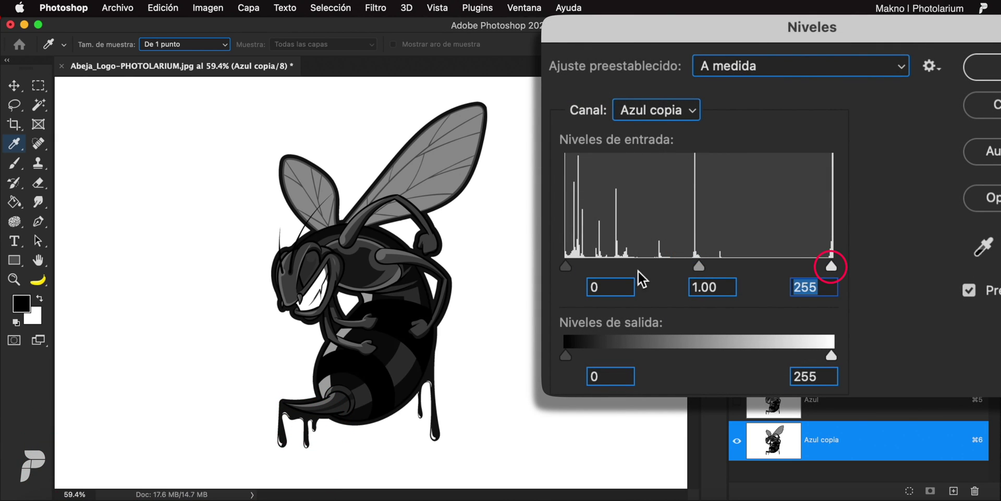
pyautogui.moveTo(566, 267); pyautogui.dragTo(734, 283)
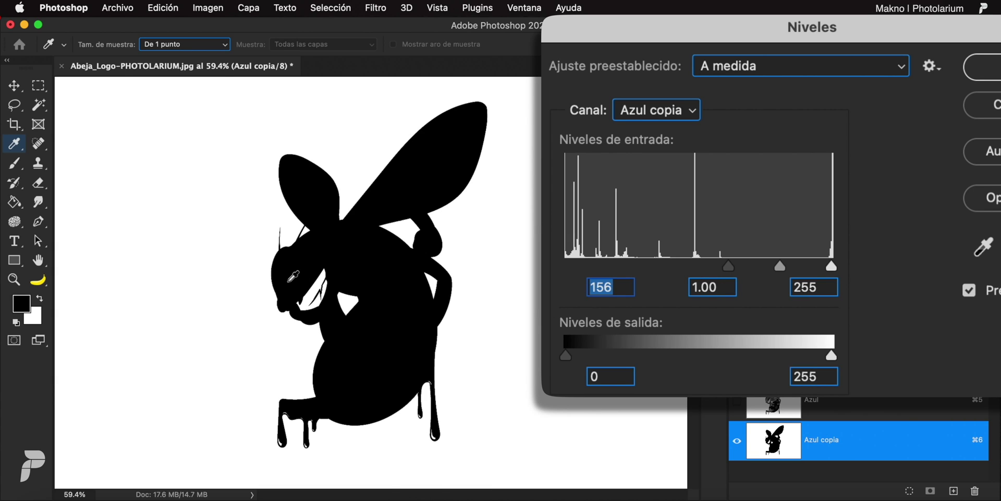
pyautogui.moveTo(318, 270); pyautogui.dragTo(391, 301)
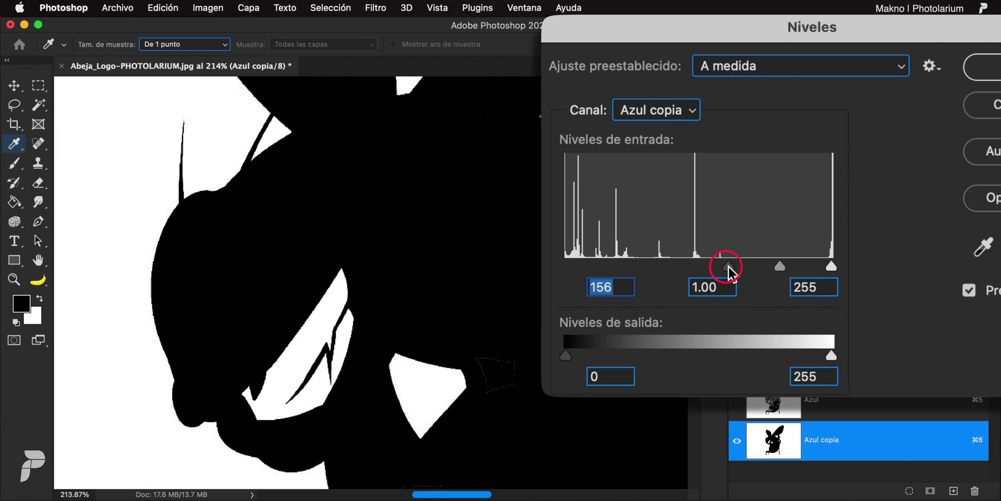
pyautogui.moveTo(728, 267); pyautogui.dragTo(753, 271)
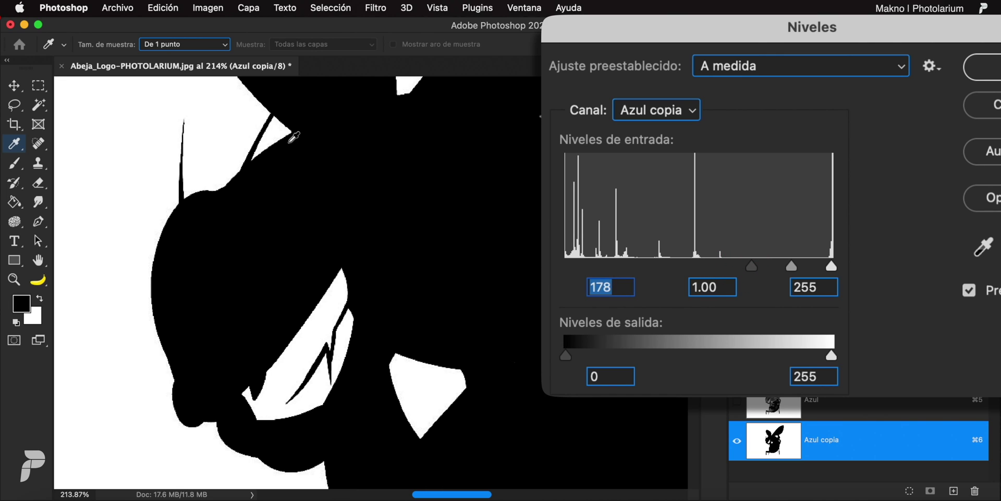
pyautogui.scroll(5, 273, 112)
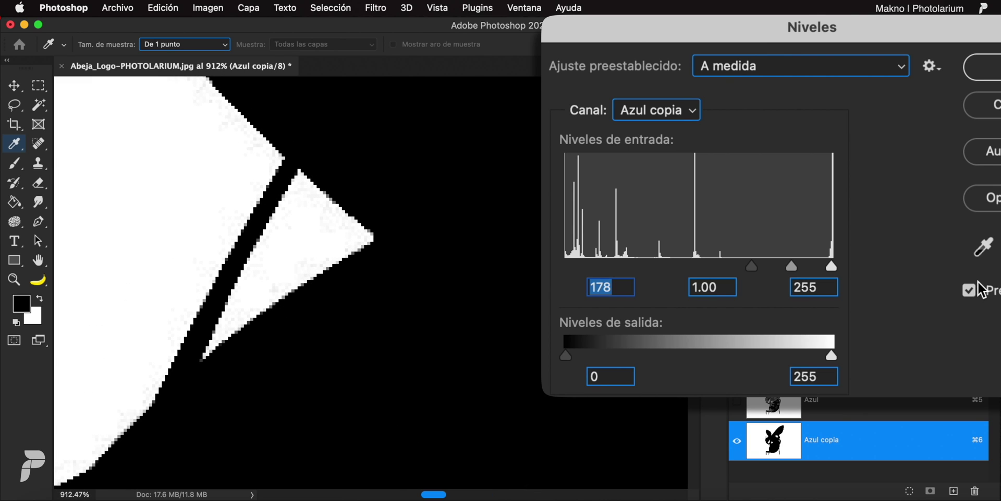
# Lower the white input point to 242 so the background turns pure white.
pyautogui.click(830, 267)
pyautogui.moveTo(831, 269); pyautogui.dragTo(818, 274)
pyautogui.scroll(-3, 342, 130)
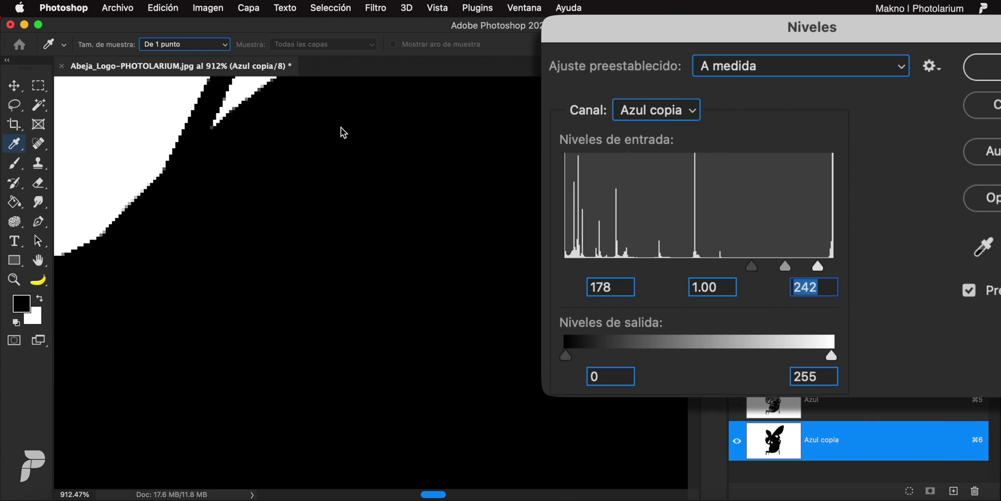
pyautogui.scroll(-5, 449, 234)
pyautogui.scroll(-2, 509, 228)
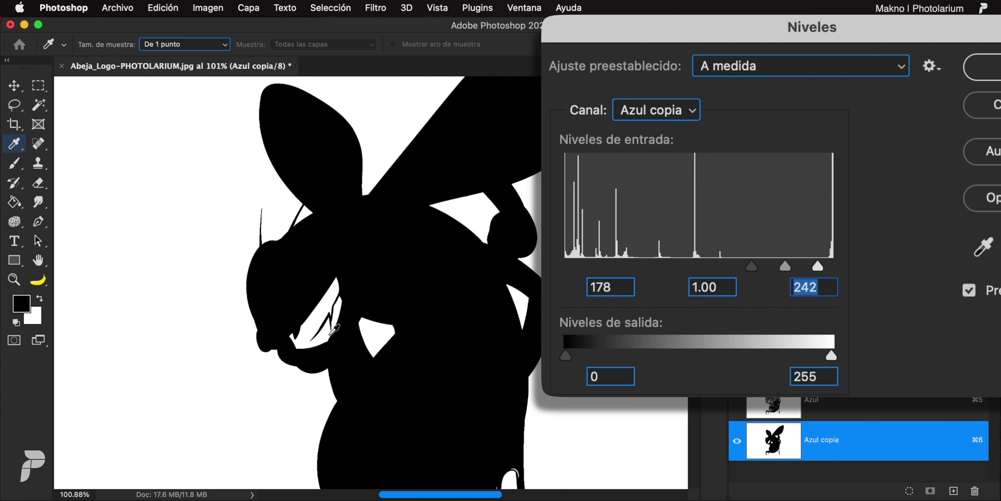
pyautogui.scroll(-2, 364, 214)
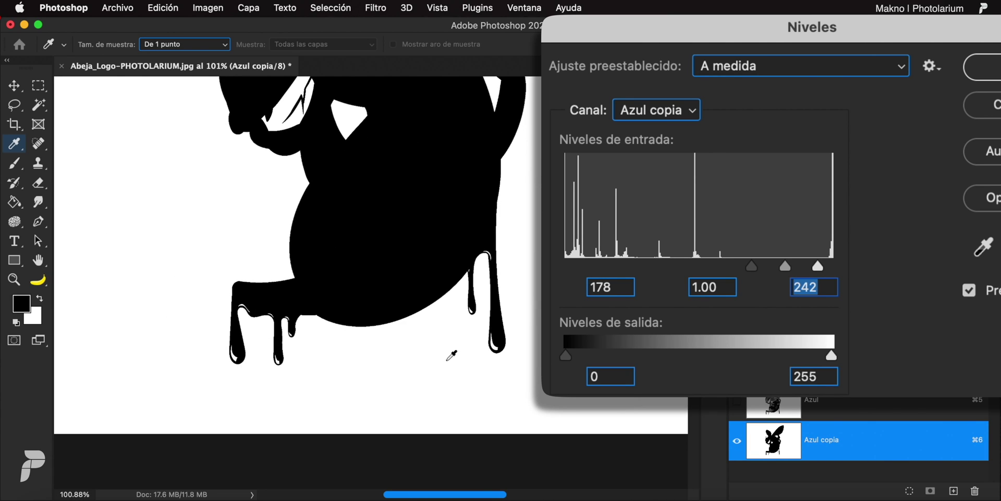
pyautogui.moveTo(364, 186); pyautogui.dragTo(393, 318)
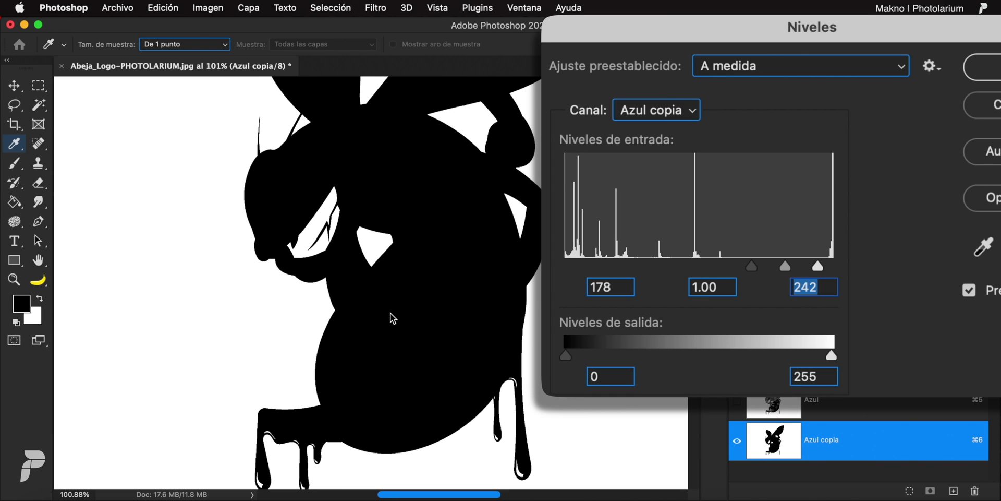
pyautogui.scroll(2, 337, 225)
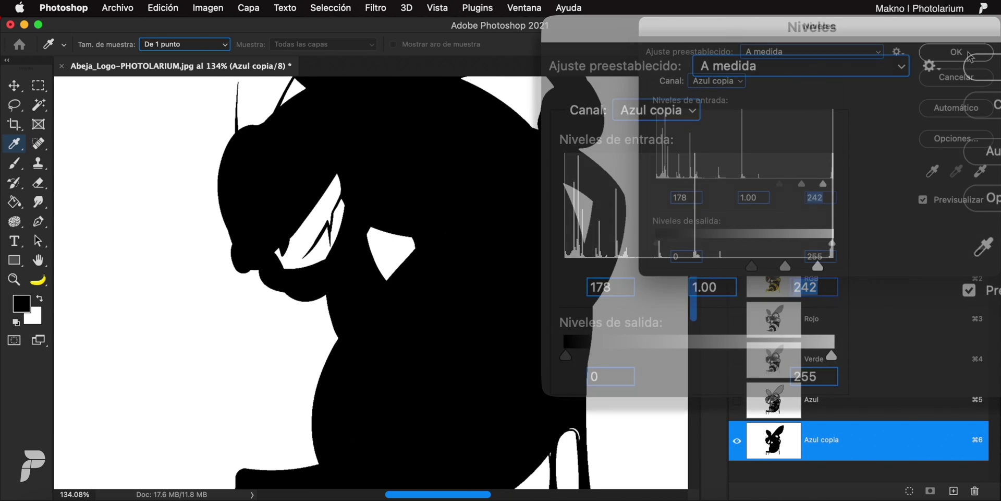
# Commit the Levels adjustment and set up the Brush tool at 89 px.
pyautogui.click(970, 52)
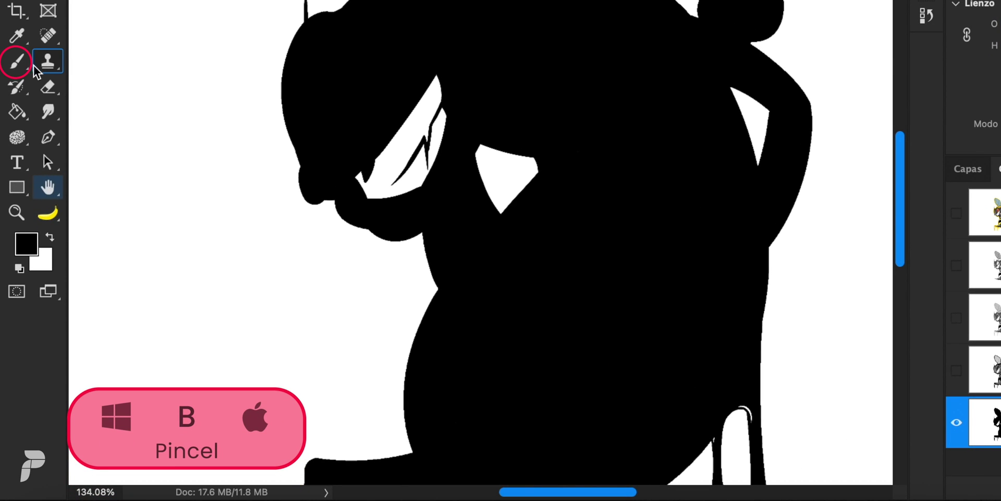
pyautogui.click(18, 62)
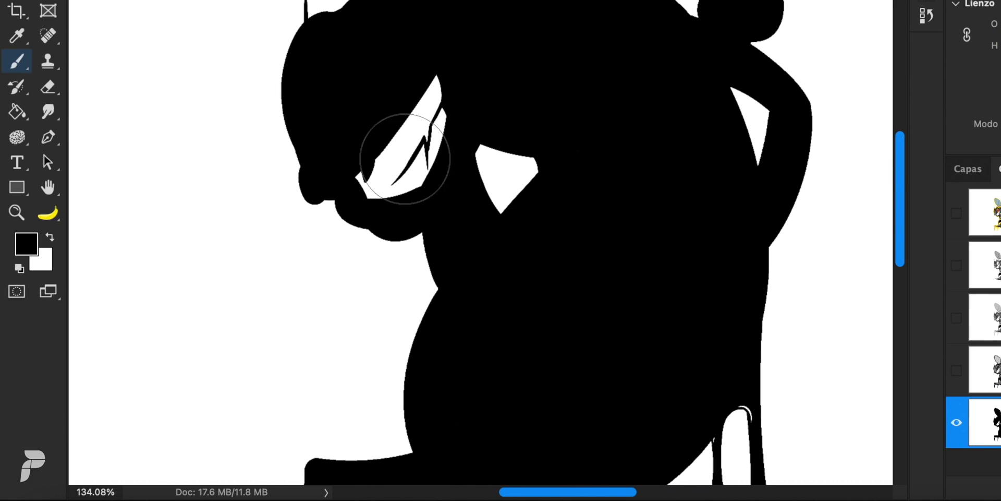
pyautogui.rightClick(404, 159)
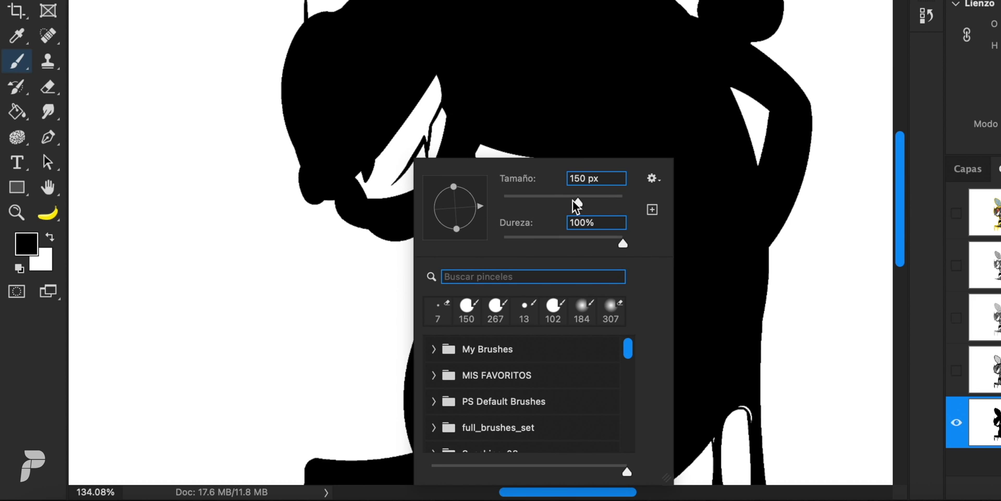
pyautogui.moveTo(577, 203); pyautogui.dragTo(556, 206)
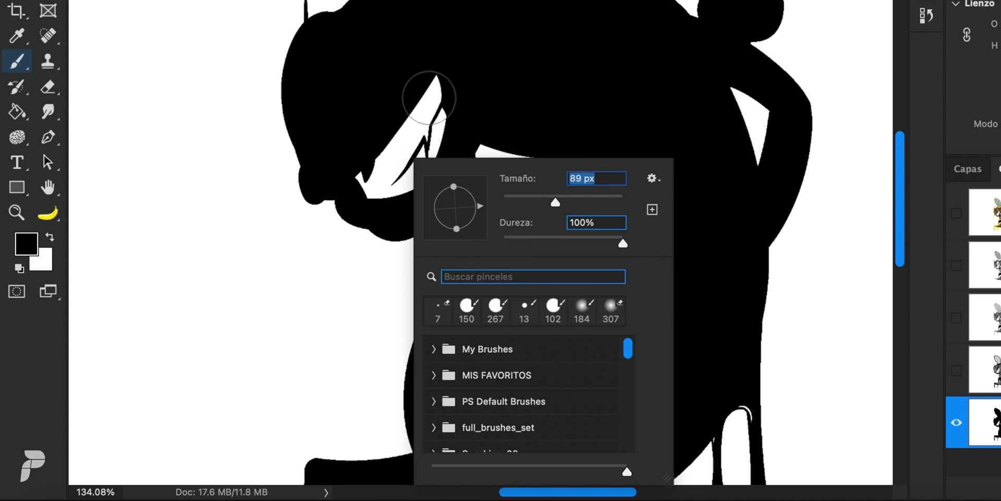
# Paint black over the white gap in the bee's face and the drip highlights.
pyautogui.moveTo(417, 99)
pyautogui.mouseDown()
pyautogui.moveTo(367, 169)
pyautogui.moveTo(418, 152)
pyautogui.moveTo(451, 112)
pyautogui.mouseUp()
pyautogui.scroll(-5, 320, 297)
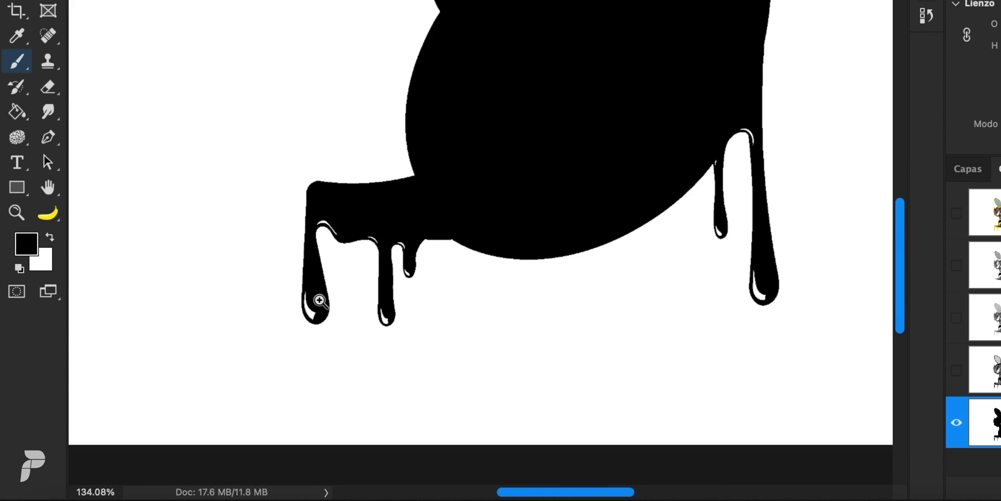
pyautogui.scroll(5, 302, 289)
pyautogui.moveTo(302, 288); pyautogui.dragTo(313, 360)
pyautogui.moveTo(589, 155); pyautogui.dragTo(584, 227)
pyautogui.scroll(-3, 588, 209)
pyautogui.press('h')
pyautogui.scroll(-3, 669, 321)
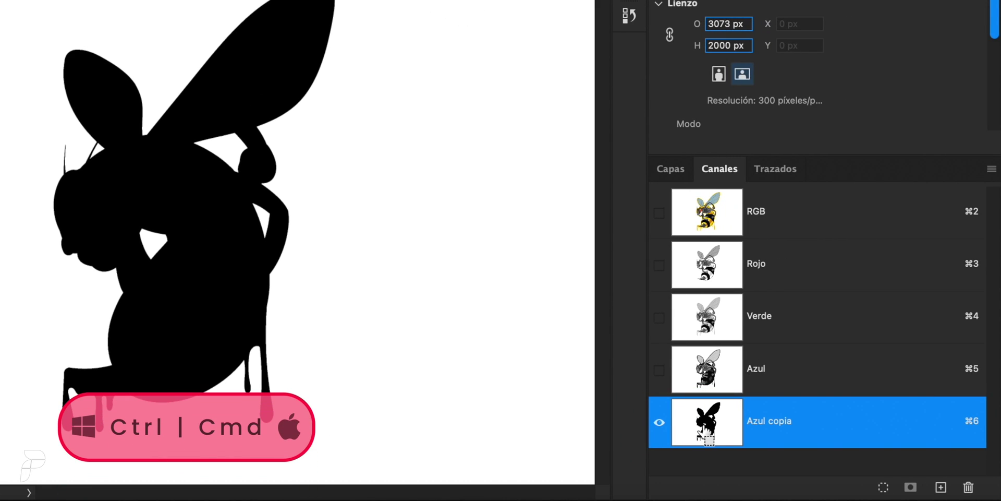
# Invert Azul copia to a white bee, load it as a selection, and return to RGB.
pyautogui.keyDown('ctrl'); pyautogui.click(709, 431); pyautogui.keyUp('ctrl')
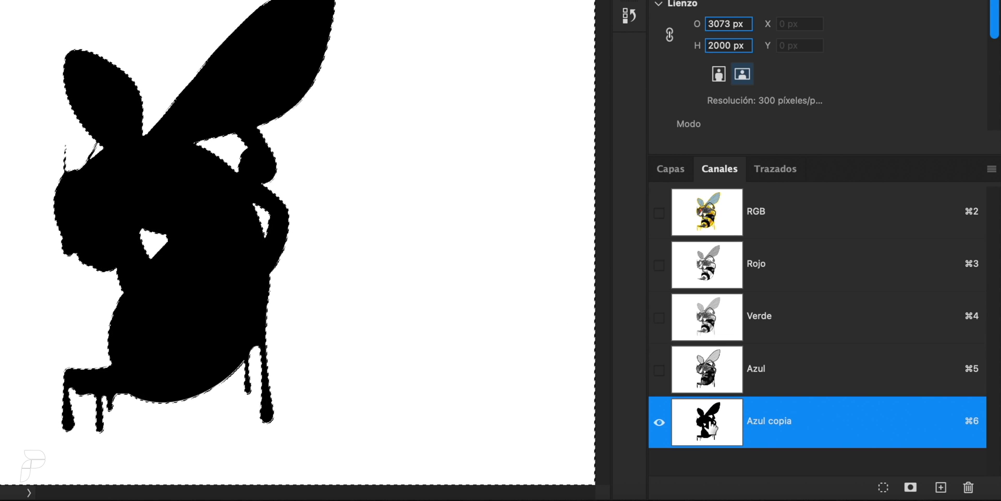
pyautogui.hotkey('ctrl', 'd')
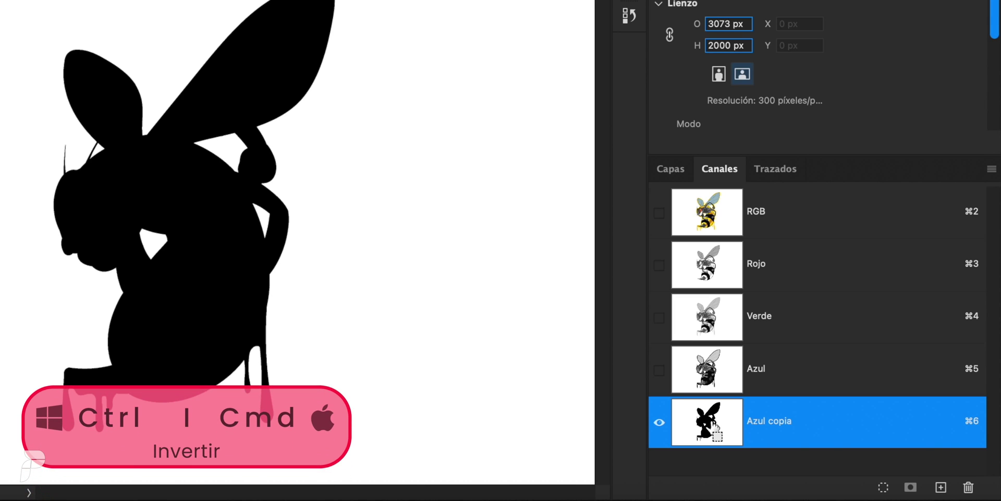
pyautogui.hotkey('ctrl', 'i')
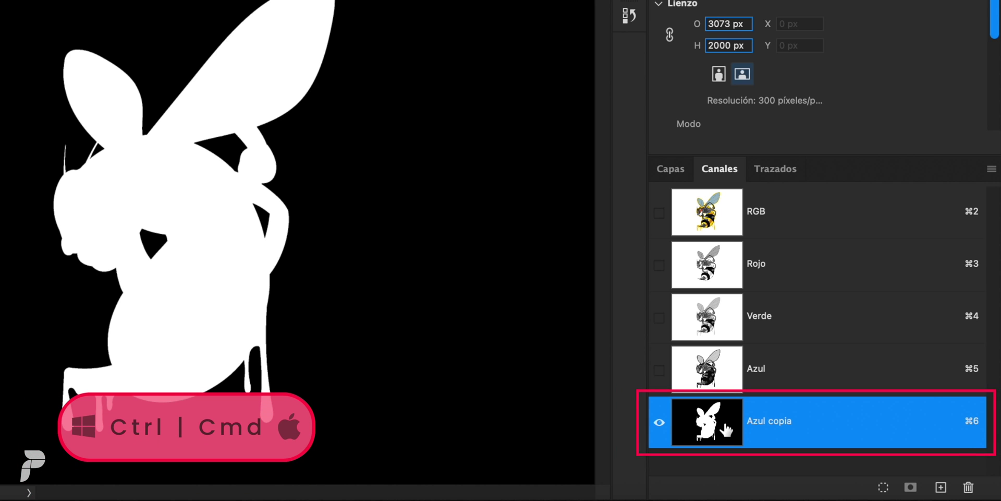
pyautogui.keyDown('ctrl'); pyautogui.click(707, 420); pyautogui.keyUp('ctrl')
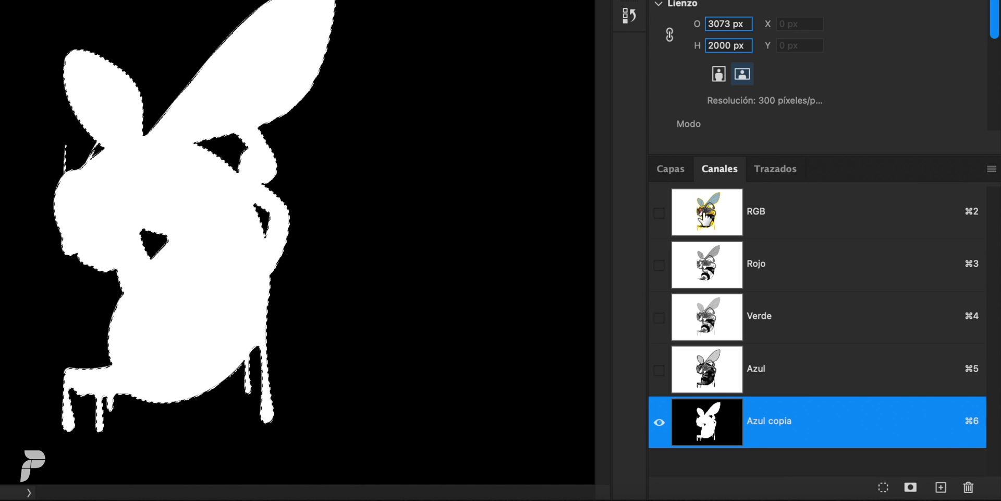
pyautogui.click(715, 215)
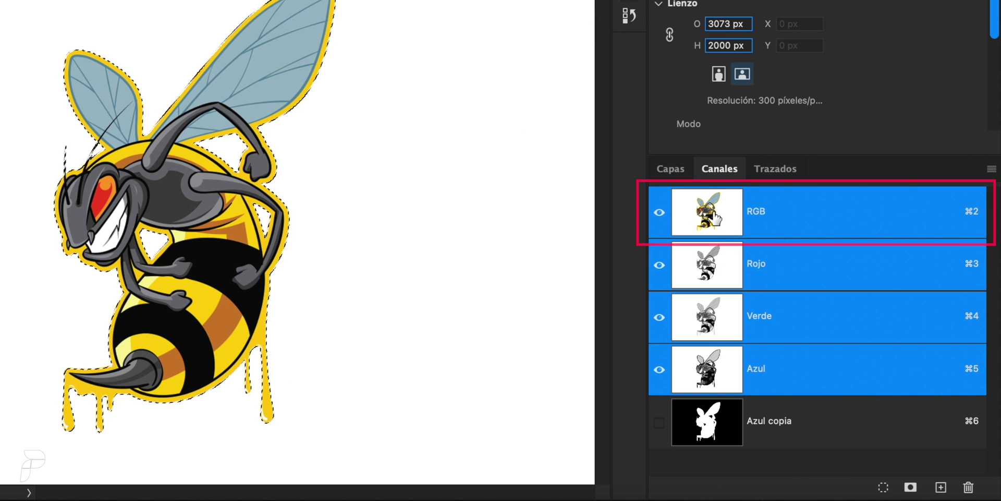
pyautogui.click(672, 170)
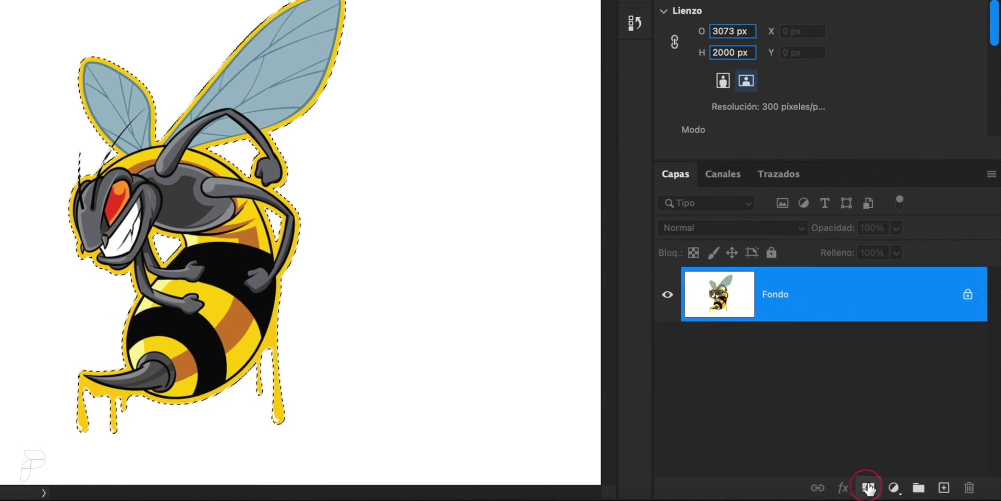
# Mask Capa 0 to the bee selection and place a black Color uniforme fill beneath it.
pyautogui.click(868, 488)
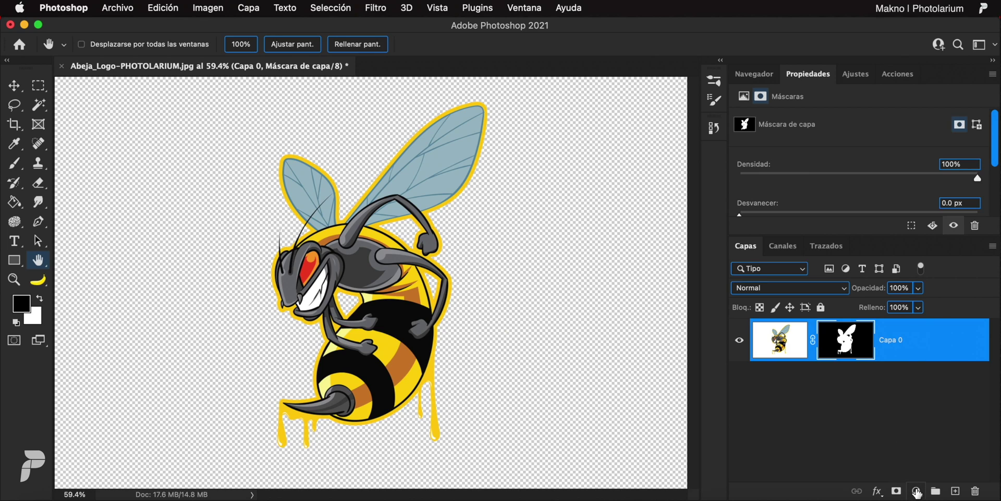
pyautogui.click(918, 492)
pyautogui.click(921, 173)
pyautogui.click(927, 57)
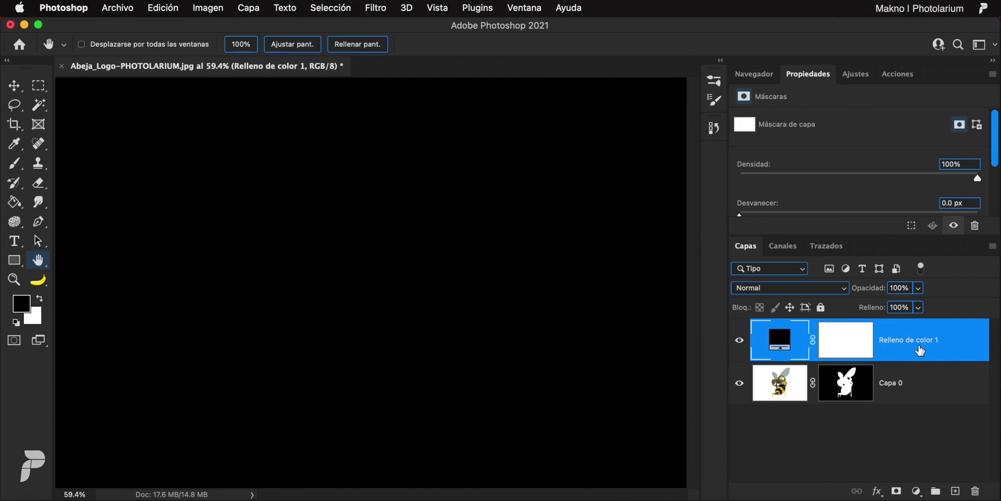
pyautogui.moveTo(918, 350); pyautogui.dragTo(918, 442)
pyautogui.scroll(5, 484, 132)
pyautogui.scroll(3, 558, 201)
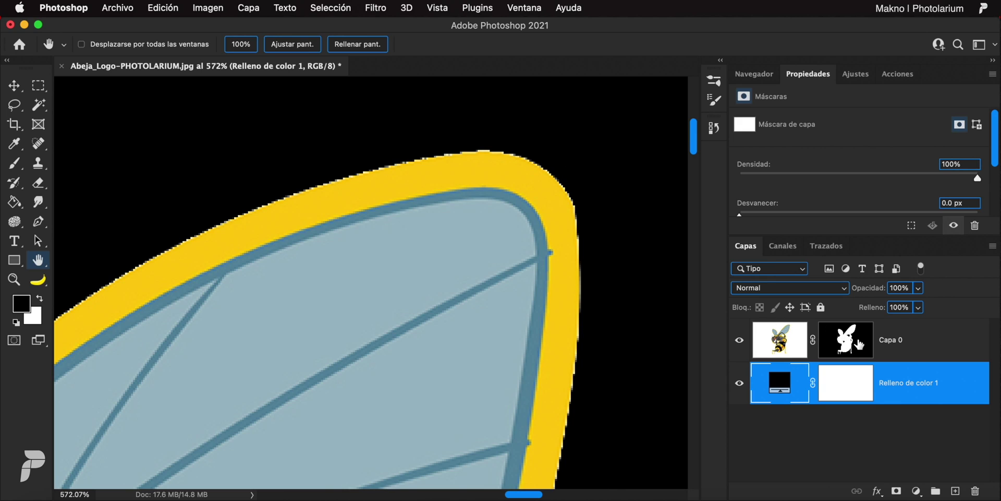
# Apply a 0.6 px Mínimo filter with Redondez to Capa 0's layer mask.
pyautogui.click(859, 344)
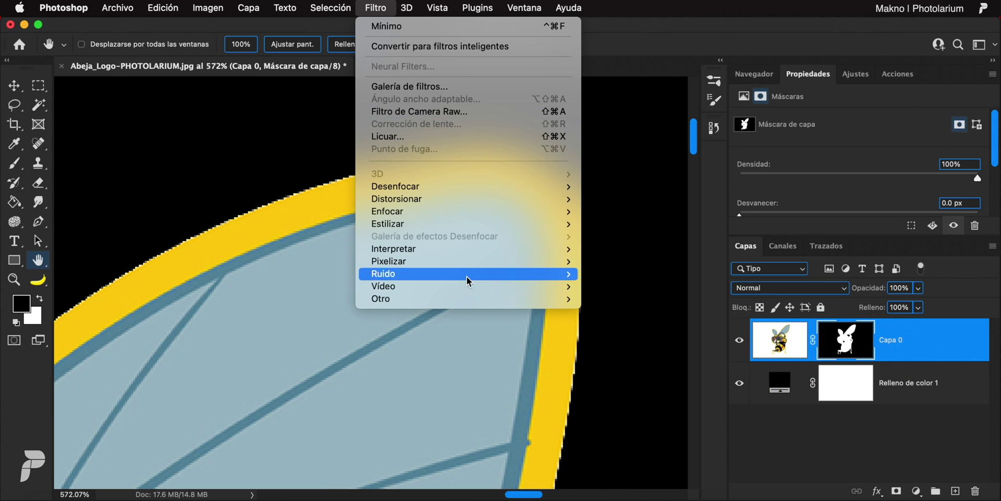
pyautogui.moveTo(381, 298)
pyautogui.click(609, 349)
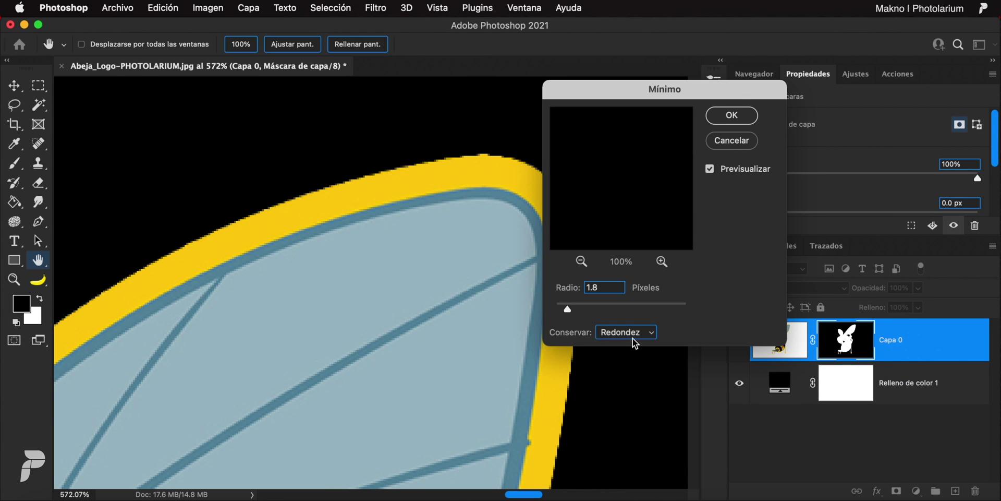
pyautogui.moveTo(557, 310); pyautogui.dragTo(557, 309)
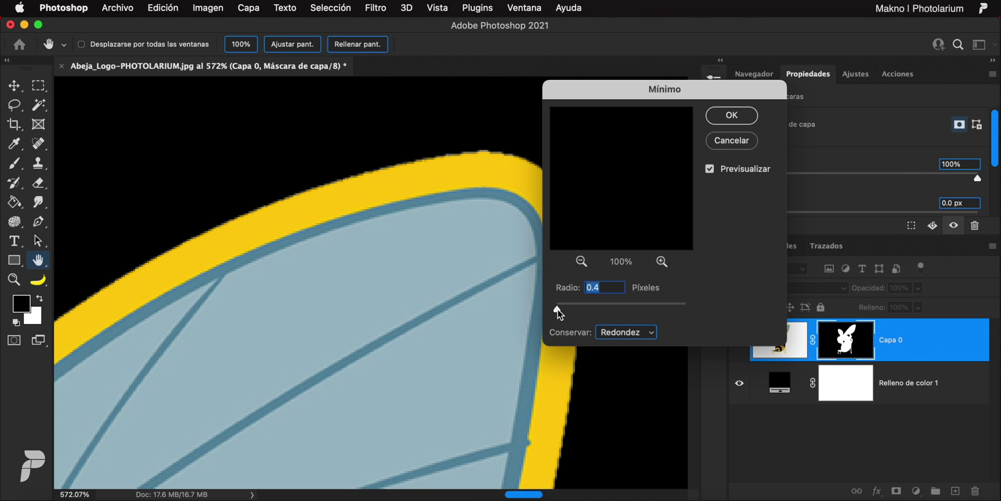
pyautogui.moveTo(559, 309); pyautogui.dragTo(559, 309)
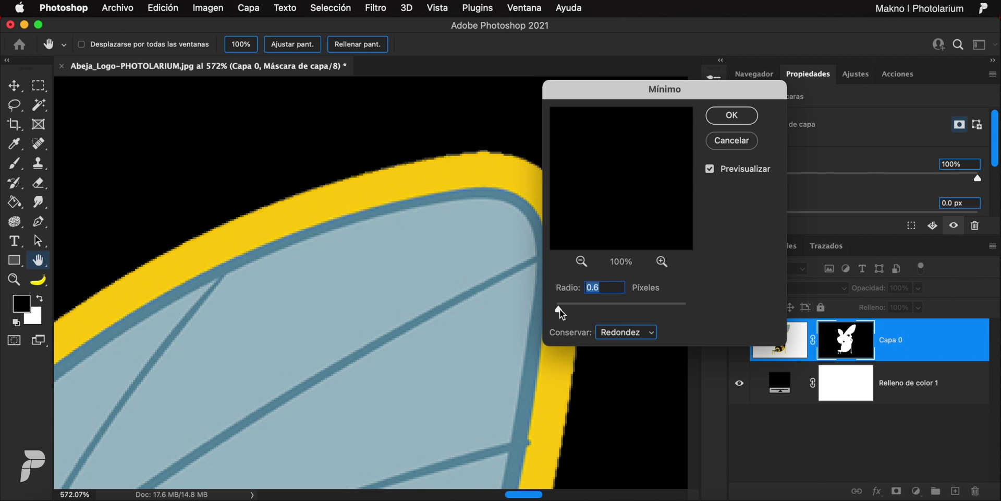
pyautogui.click(734, 119)
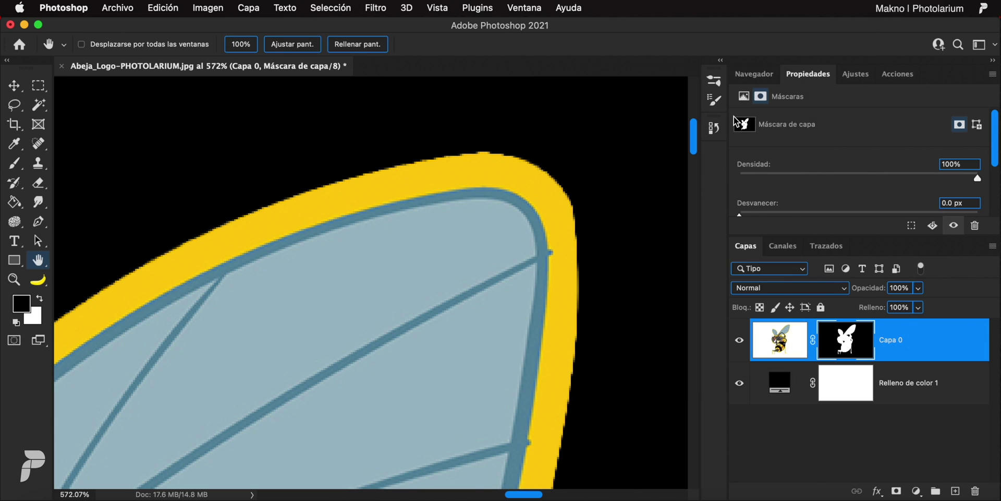
# Preview the bee over a white fill, then delete the Relleno de color 1 layer.
pyautogui.doubleClick(40, 262)
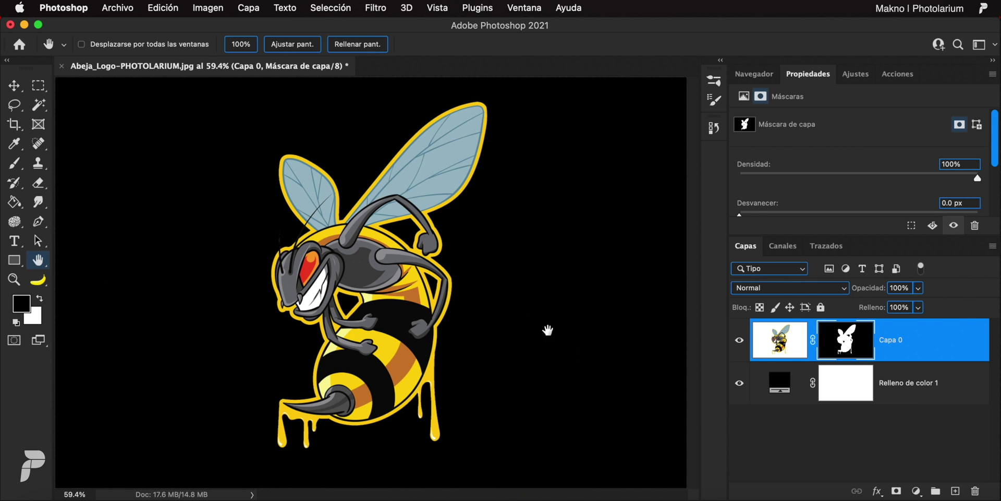
pyautogui.doubleClick(770, 390)
pyautogui.click(951, 59)
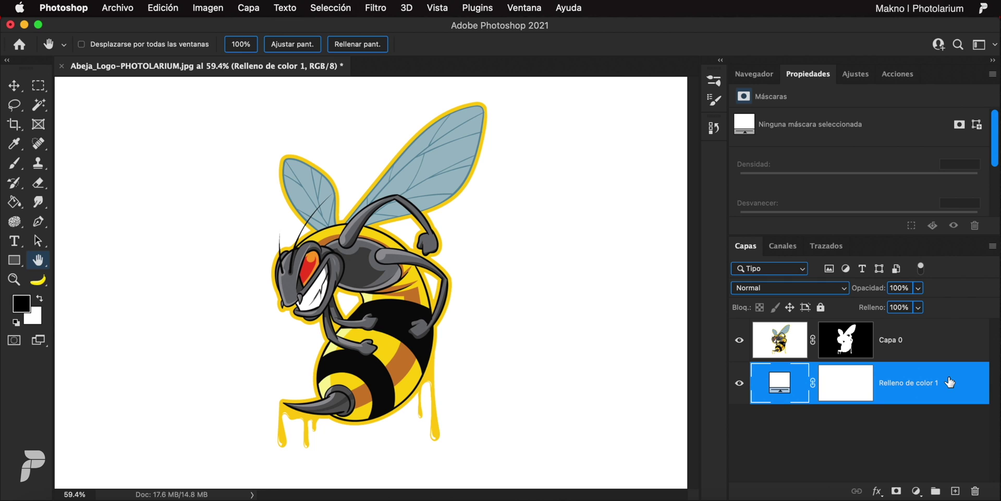
pyautogui.moveTo(951, 382); pyautogui.dragTo(974, 491)
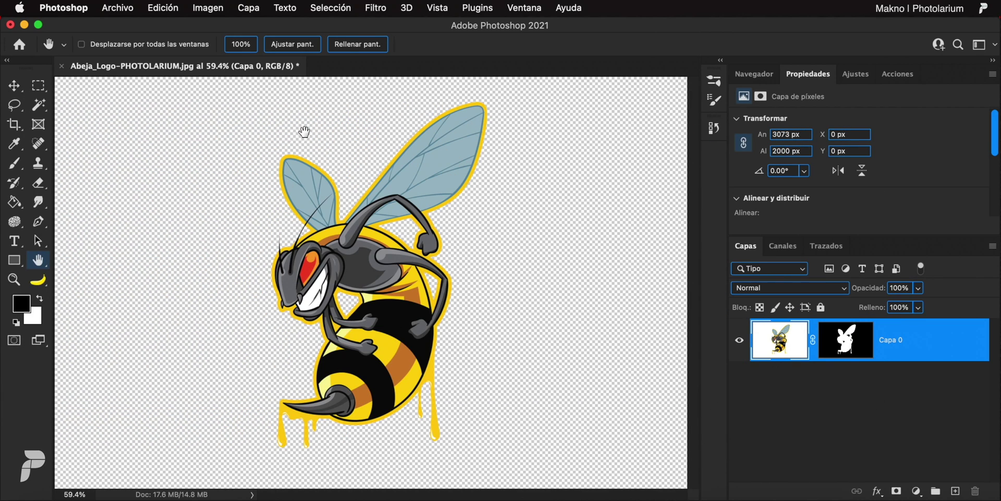
# Trim transparent pixels from all four sides, cropping the canvas to 1050 × 1682 px.
pyautogui.click(208, 7)
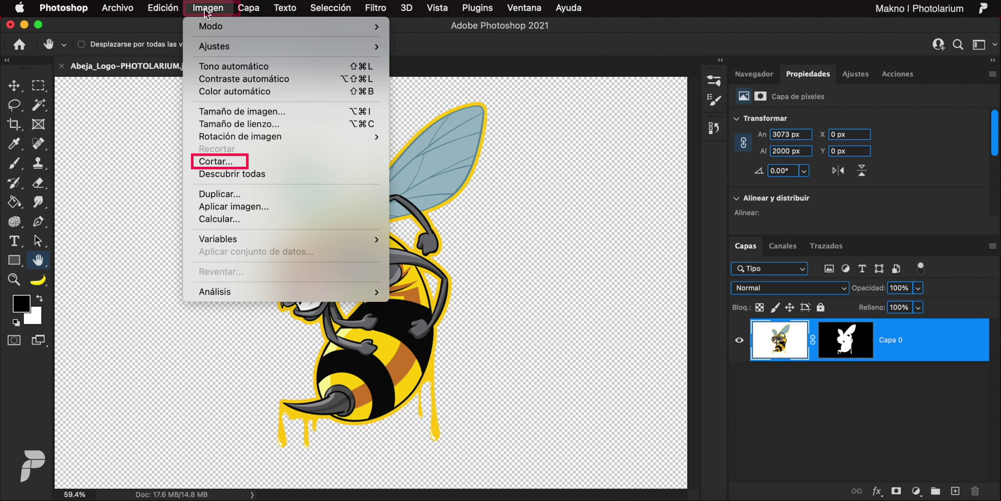
pyautogui.click(214, 163)
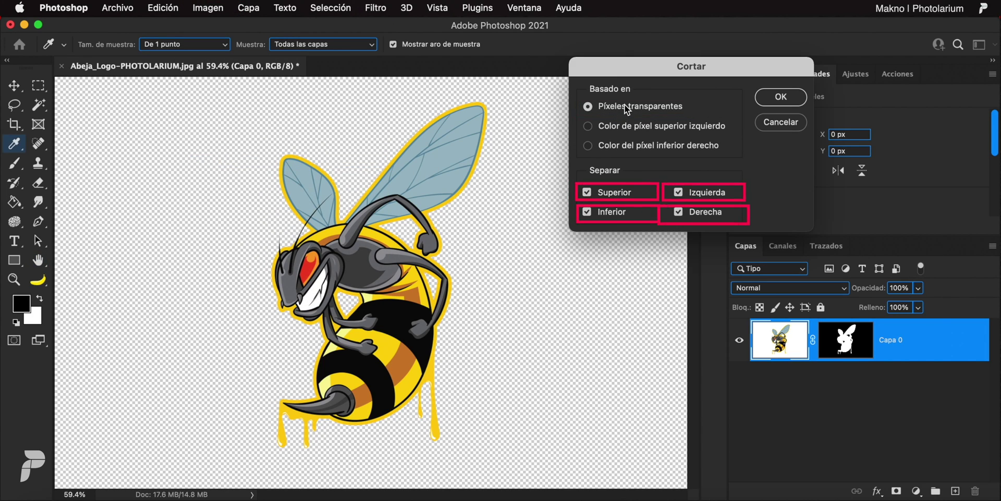
pyautogui.click(780, 97)
pyautogui.press('h')
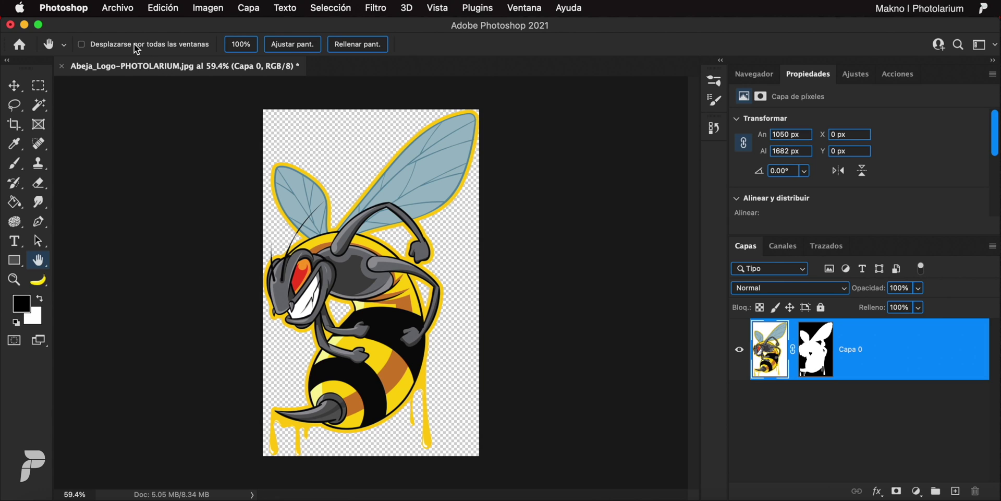
# Export the bee as a transparent PNG named Abeja_Logo_FINAL-PHOTOLARIUM.
pyautogui.click(117, 8)
pyautogui.moveTo(125, 179)
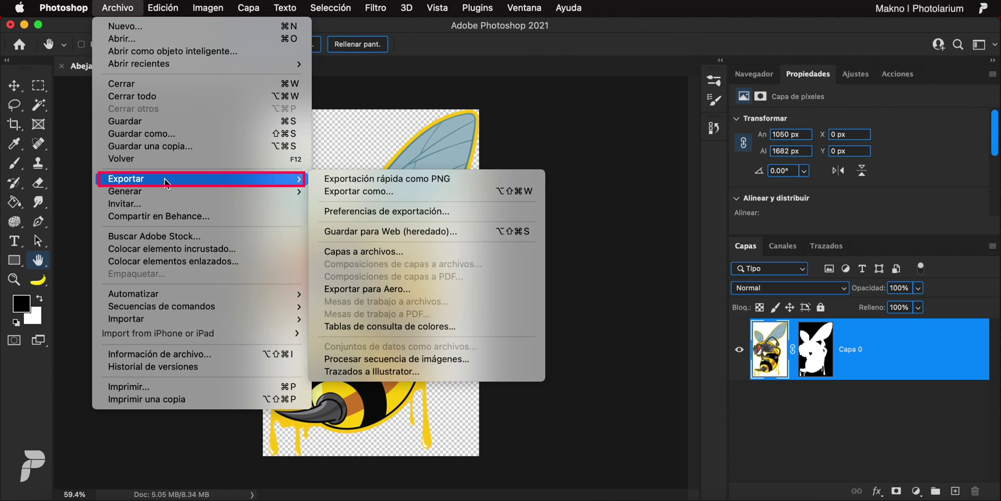
pyautogui.click(355, 193)
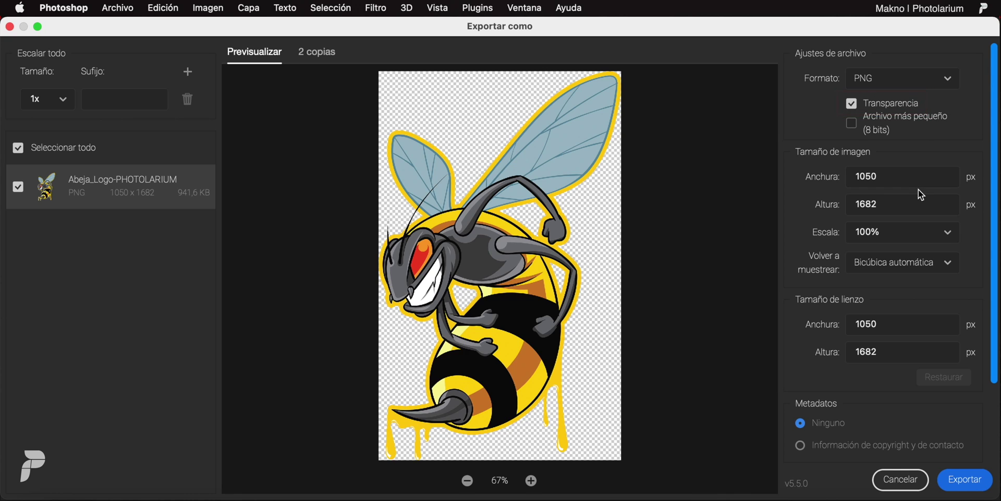
pyautogui.click(965, 478)
pyautogui.click(673, 50)
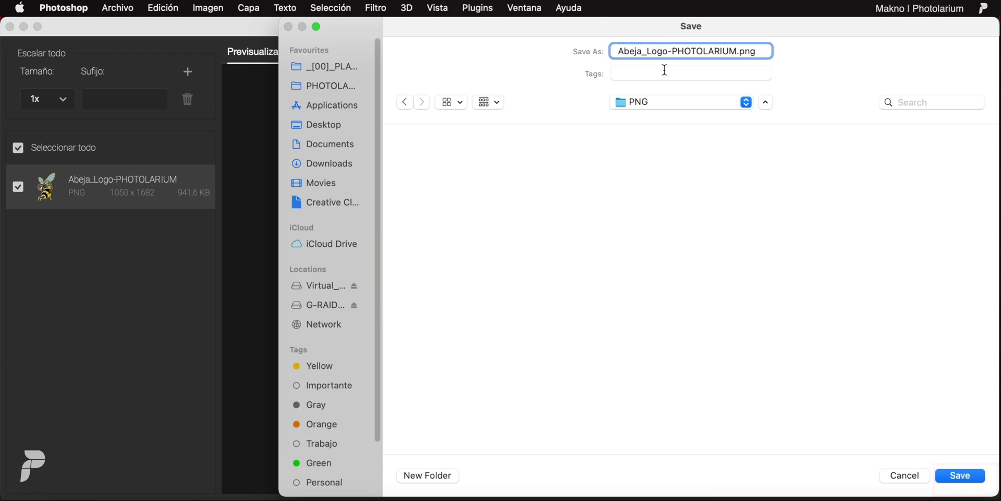
pyautogui.write('_FINAL')
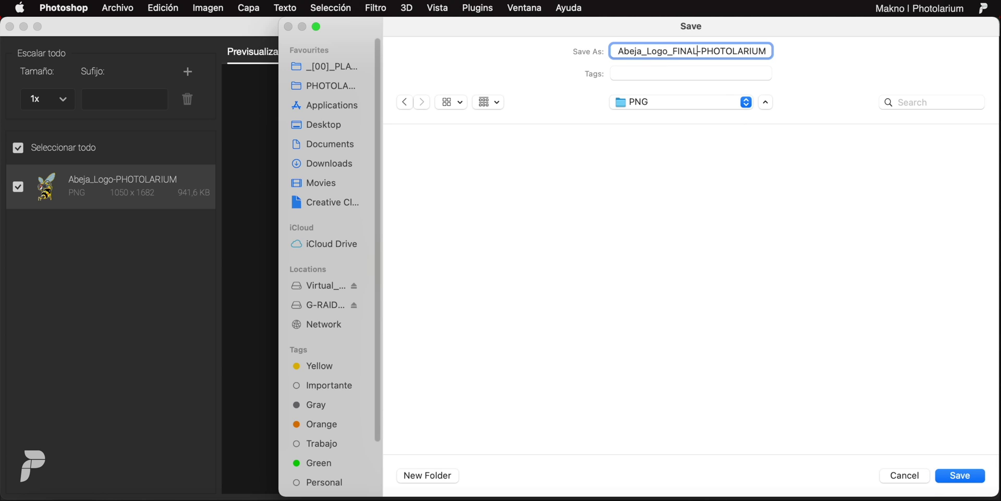
pyautogui.click(955, 477)
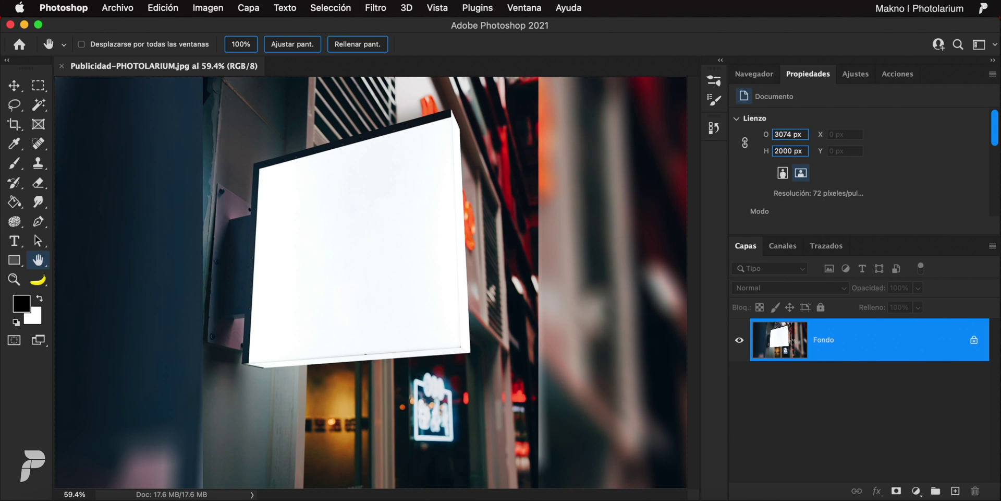
# Place the logo PNG into Publicidad-PHOTOLARIUM and distort its corners onto the blank sign.
pyautogui.moveTo(489, 306); pyautogui.dragTo(364, 276)
pyautogui.moveTo(461, 197); pyautogui.dragTo(458, 108)
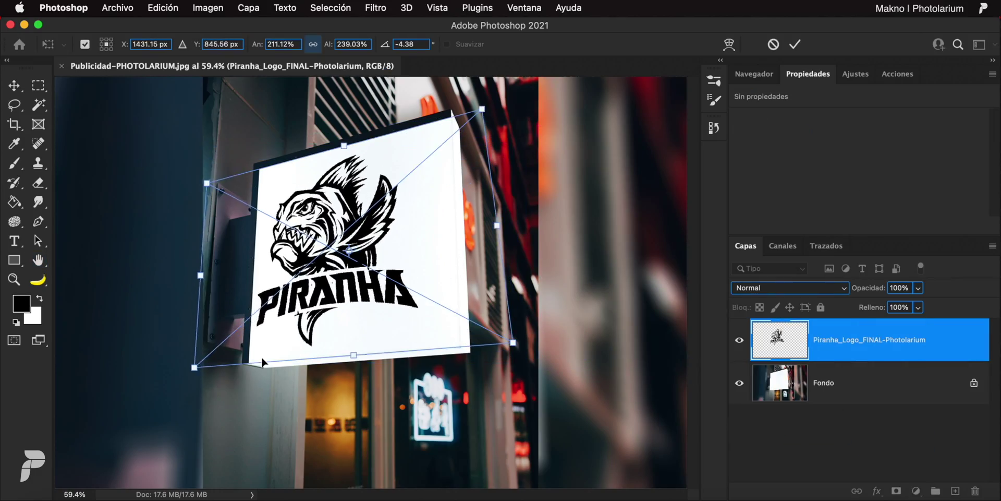
pyautogui.press('Return')
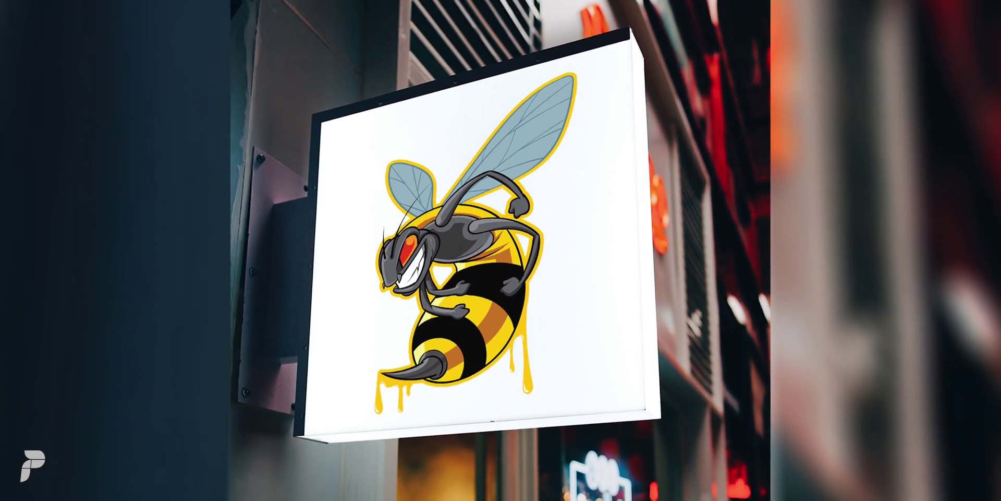